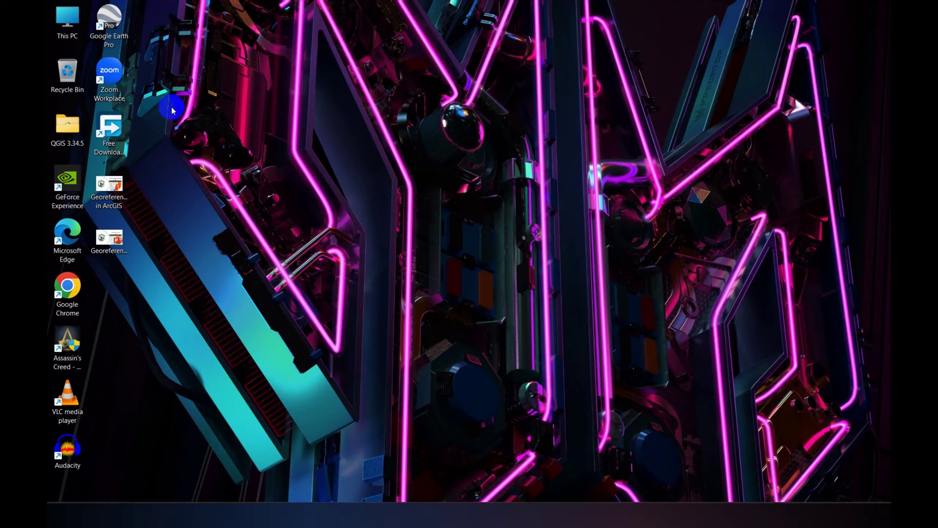
# Launch Google Earth Pro, then rotate and zoom the globe to centre Europe over Poland
pyautogui.doubleClick(122, 45)
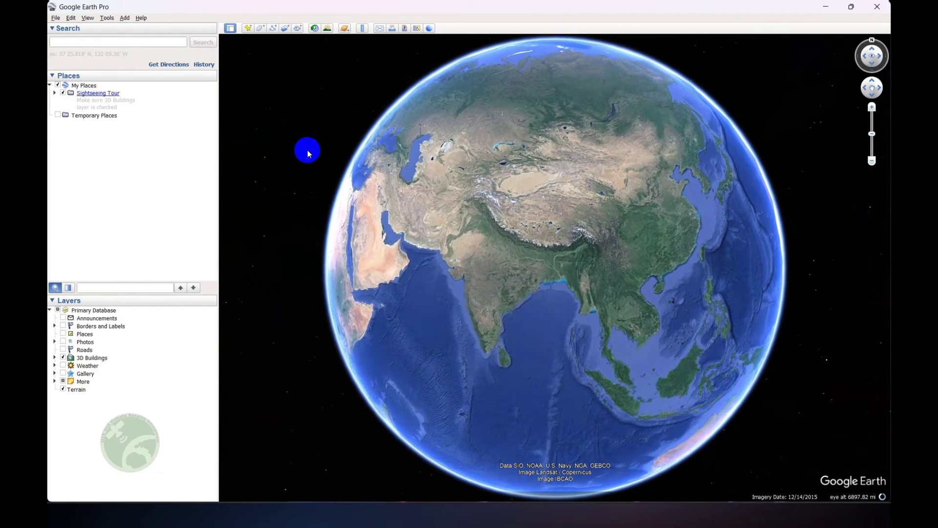
pyautogui.moveTo(434, 225); pyautogui.dragTo(569, 293)
pyautogui.moveTo(462, 271)
pyautogui.mouseDown()
pyautogui.moveTo(650, 341)
pyautogui.moveTo(397, 324)
pyautogui.moveTo(487, 269)
pyautogui.mouseUp()
pyautogui.scroll(-10, 487, 268)
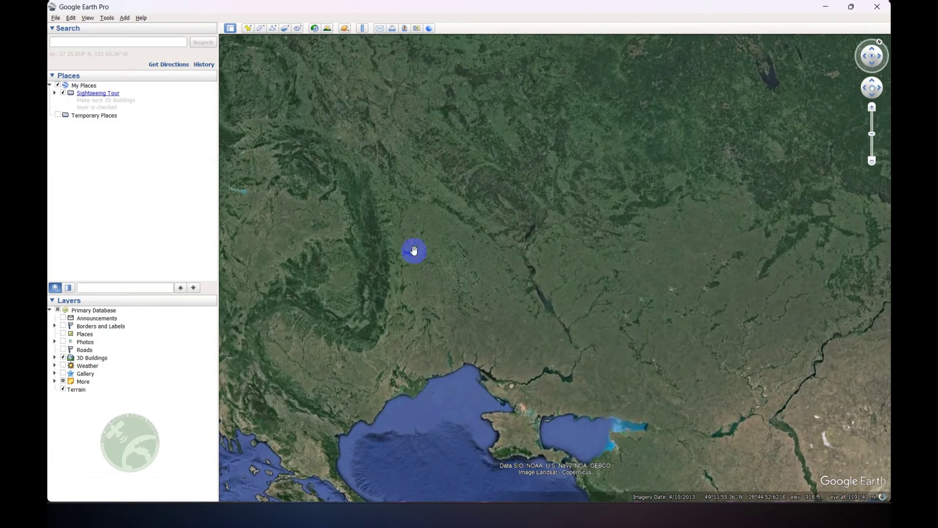
pyautogui.moveTo(414, 250)
pyautogui.mouseDown()
pyautogui.moveTo(499, 346)
pyautogui.moveTo(436, 219)
pyautogui.mouseUp()
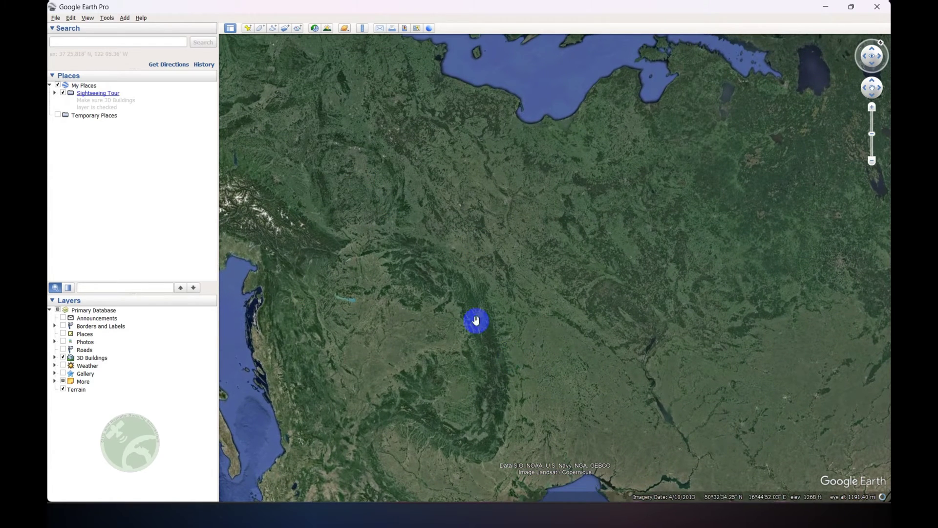
# Search 'eife' and fly to the Eiffel Tower, Avenue Gustave Eiffel, Paris, France
pyautogui.click(118, 43)
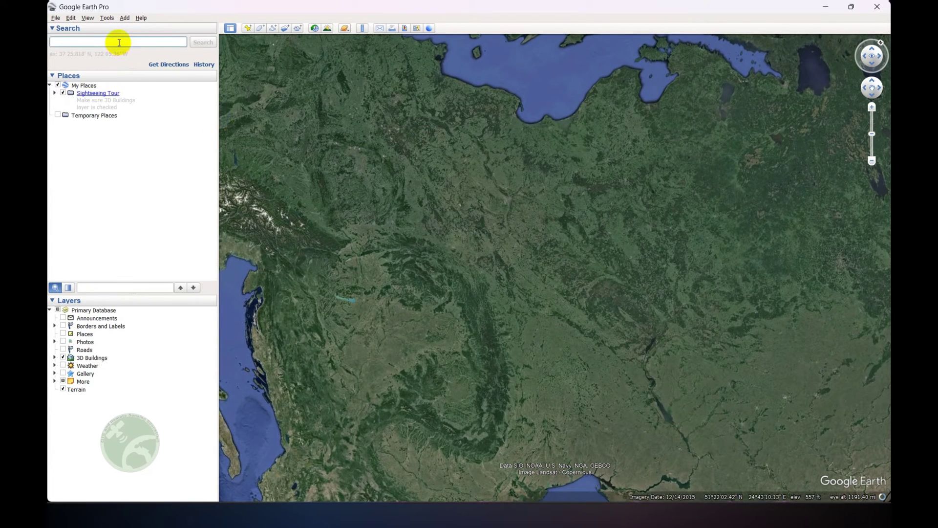
pyautogui.write('eife')
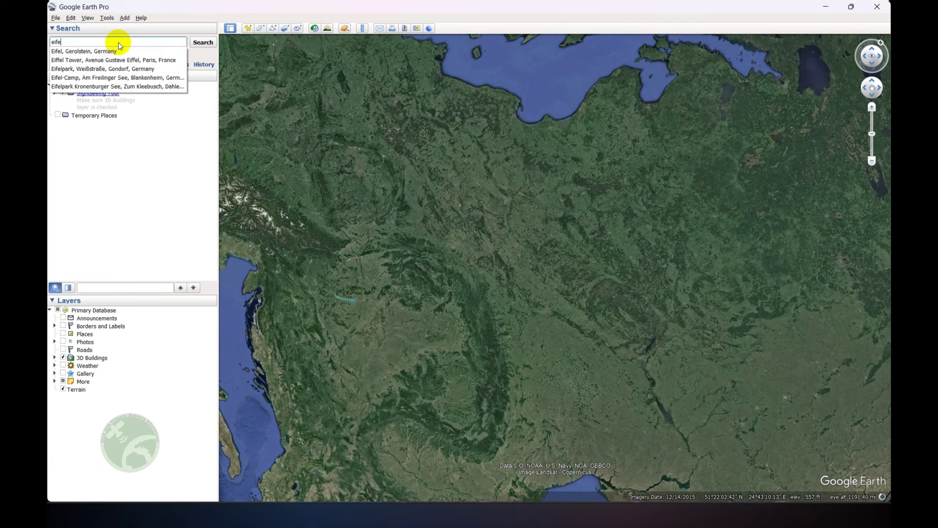
pyautogui.click(117, 59)
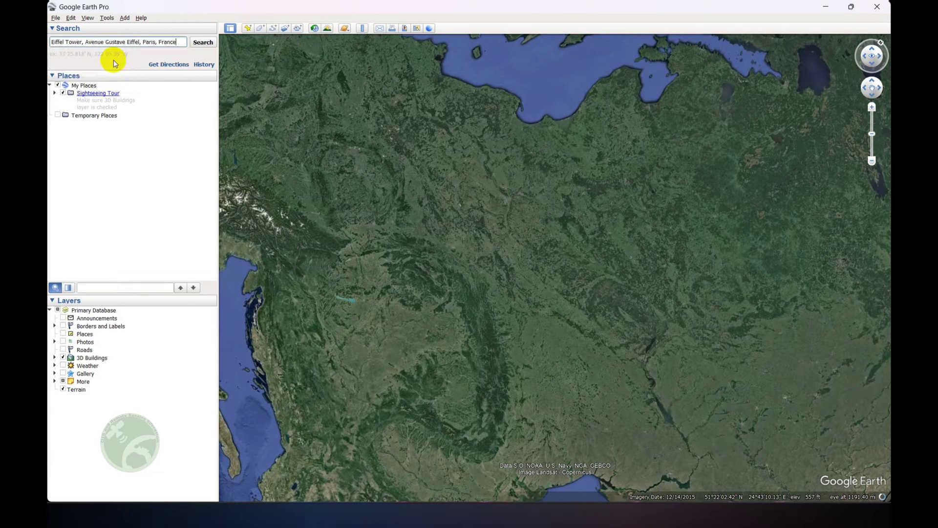
pyautogui.click(203, 42)
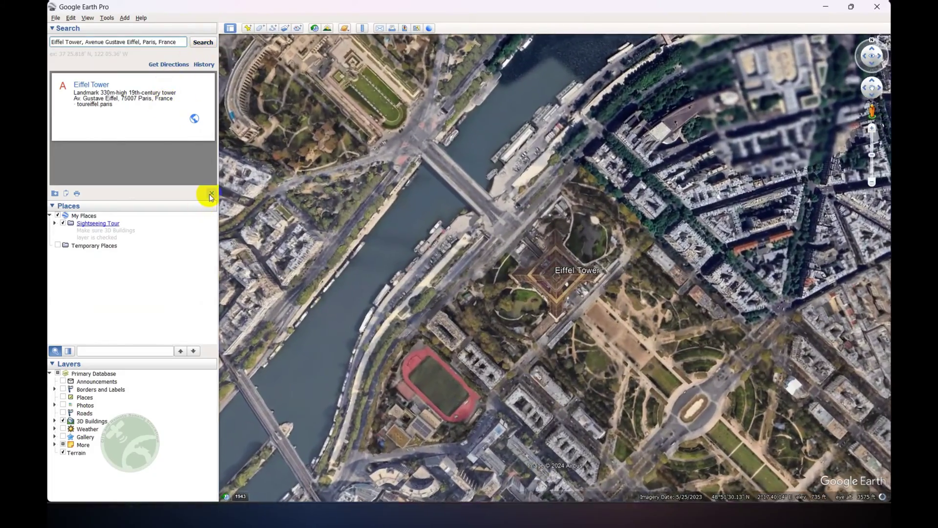
# Clear the search results and pan the map south-east toward the École Militaire
pyautogui.click(211, 195)
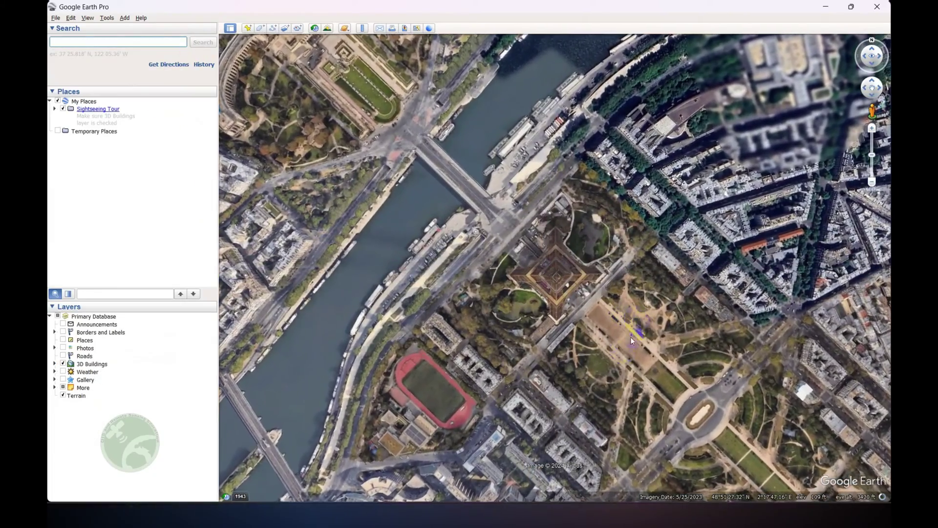
pyautogui.moveTo(603, 352); pyautogui.dragTo(509, 226)
pyautogui.moveTo(706, 375); pyautogui.dragTo(510, 180)
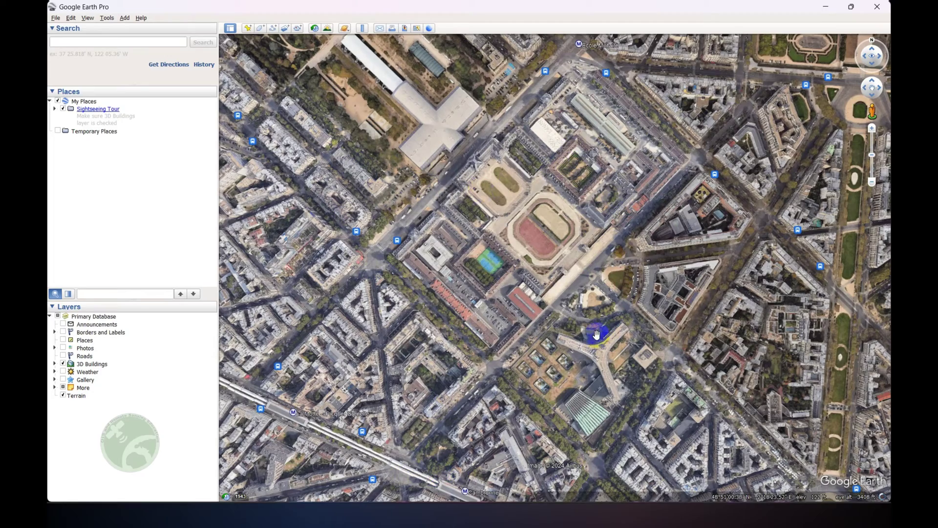
# Zoom and pan the 3D map to frame the district around the École Militaire
pyautogui.scroll(3, 508, 337)
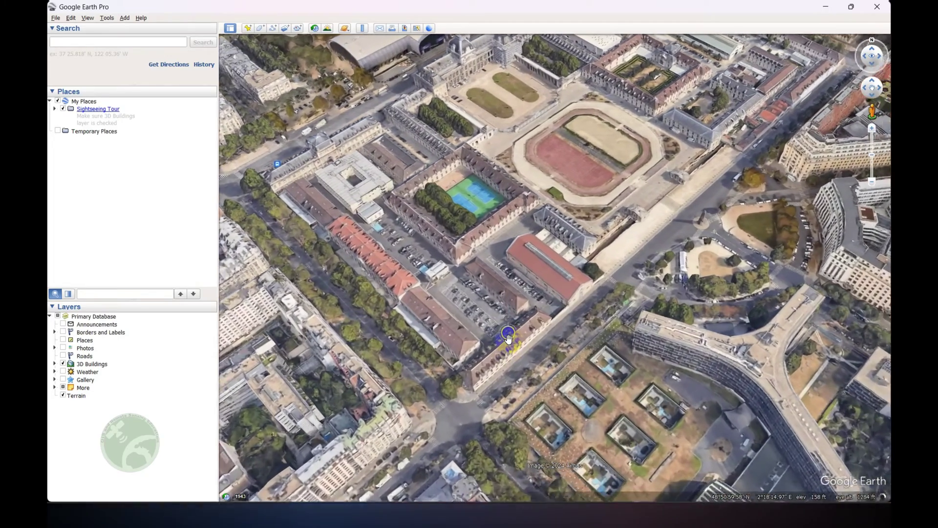
pyautogui.scroll(2, 469, 346)
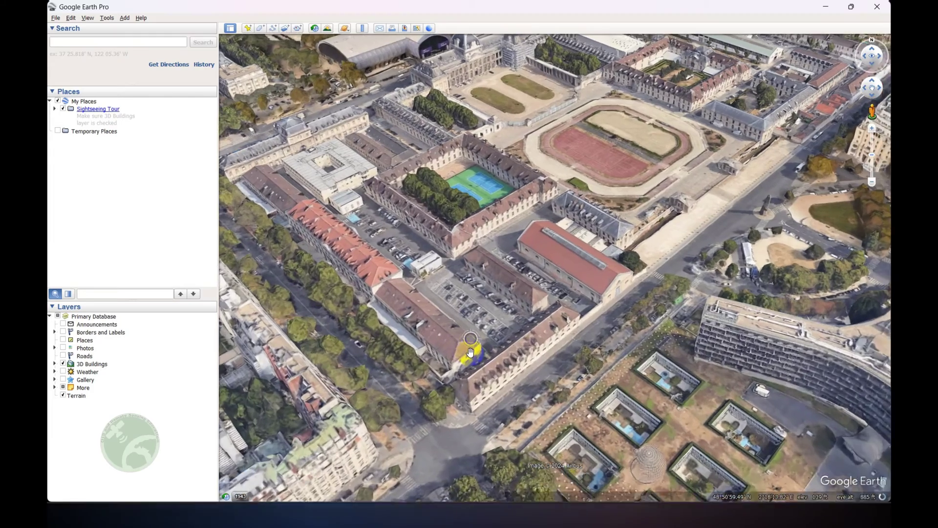
pyautogui.scroll(2, 471, 351)
pyautogui.scroll(1, 473, 357)
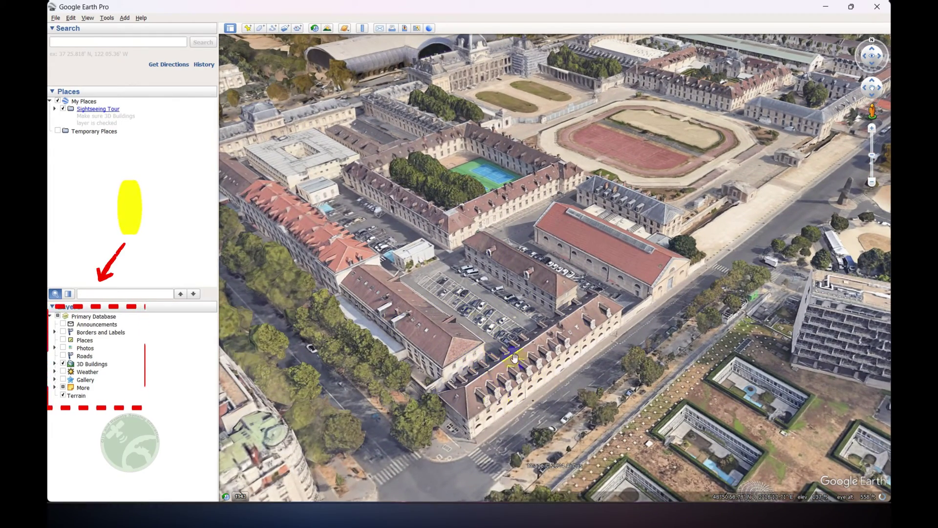
pyautogui.scroll(-3, 504, 308)
pyautogui.scroll(-6, 507, 301)
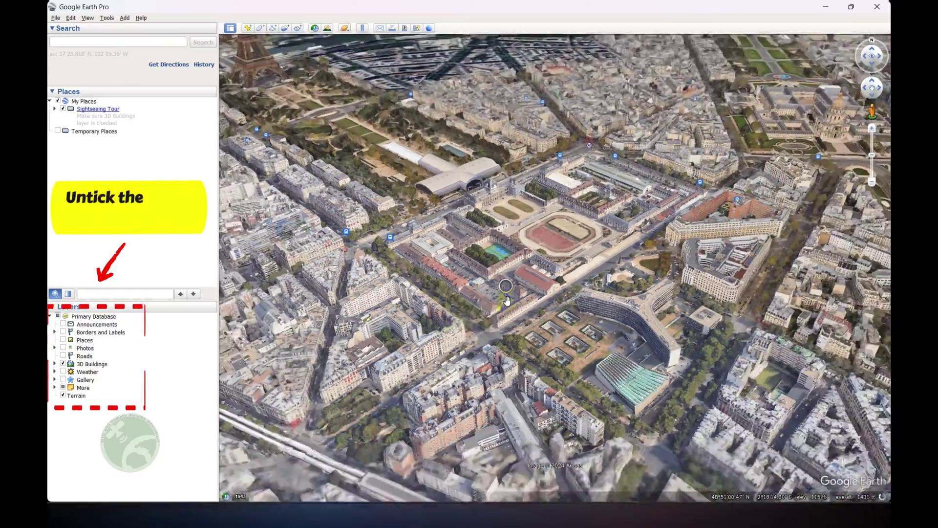
pyautogui.scroll(4, 496, 347)
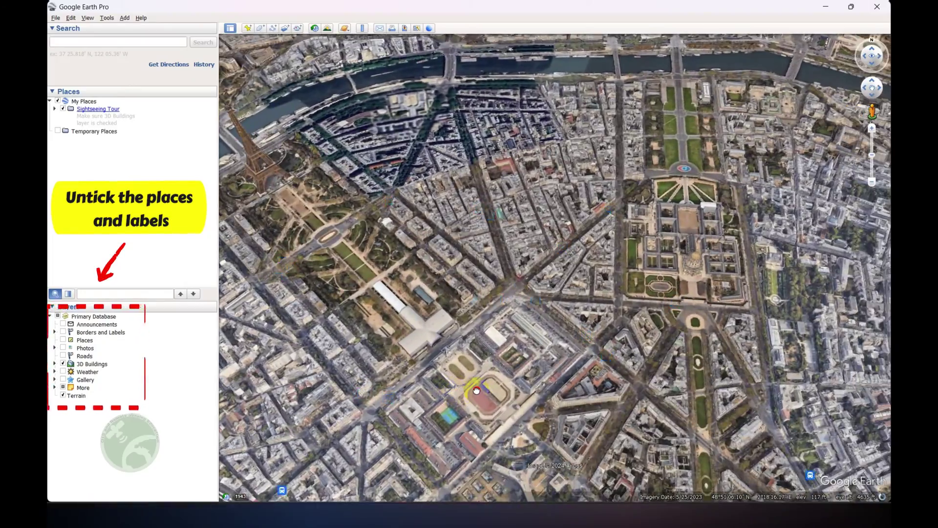
pyautogui.moveTo(477, 391); pyautogui.dragTo(516, 277)
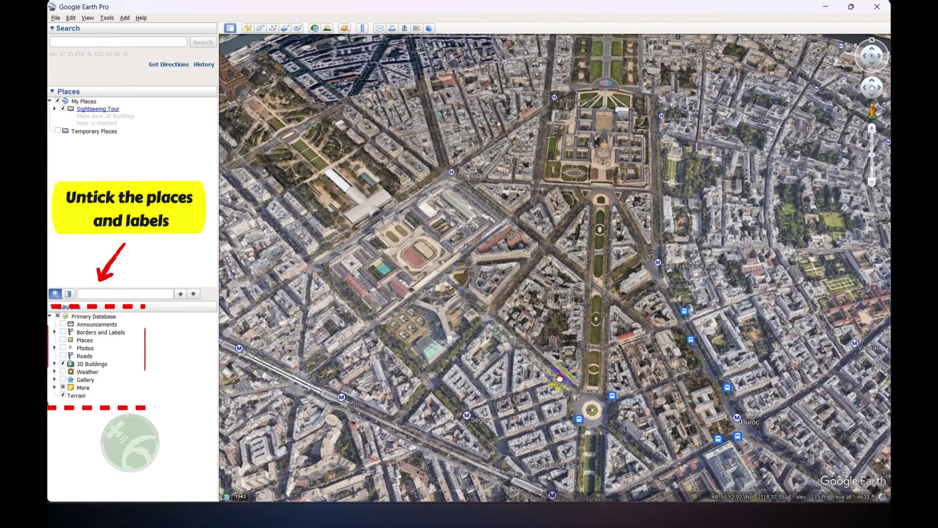
pyautogui.click(564, 291)
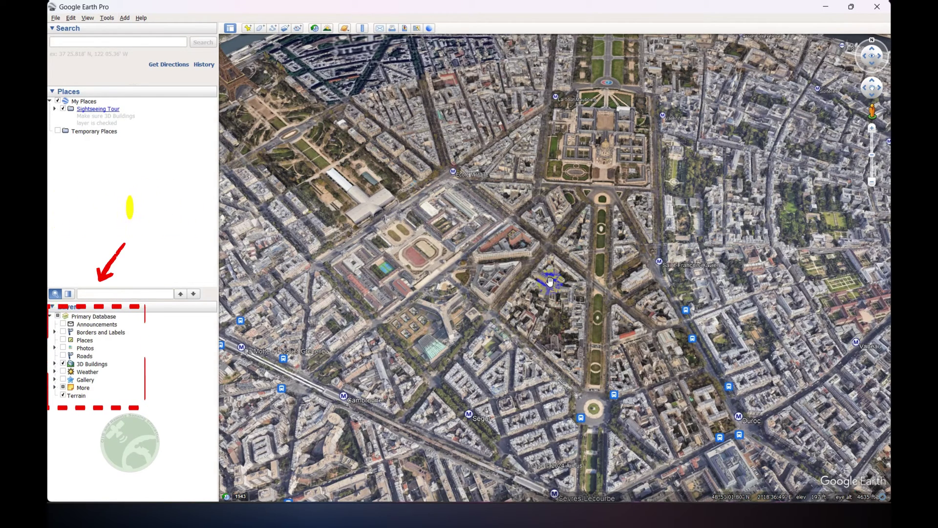
pyautogui.doubleClick(441, 259)
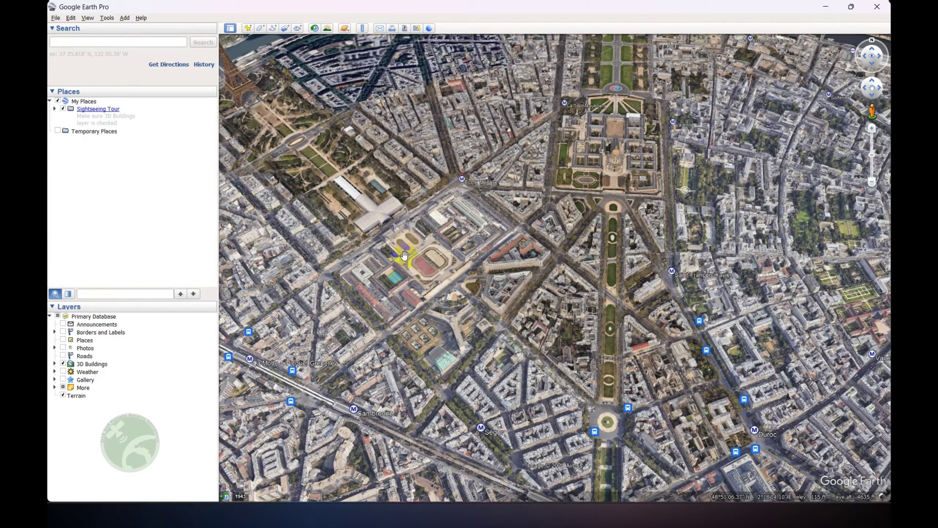
# Apply View > Reset > Tilt and Compass twice for a top-down, north-up Paris view
pyautogui.click(87, 21)
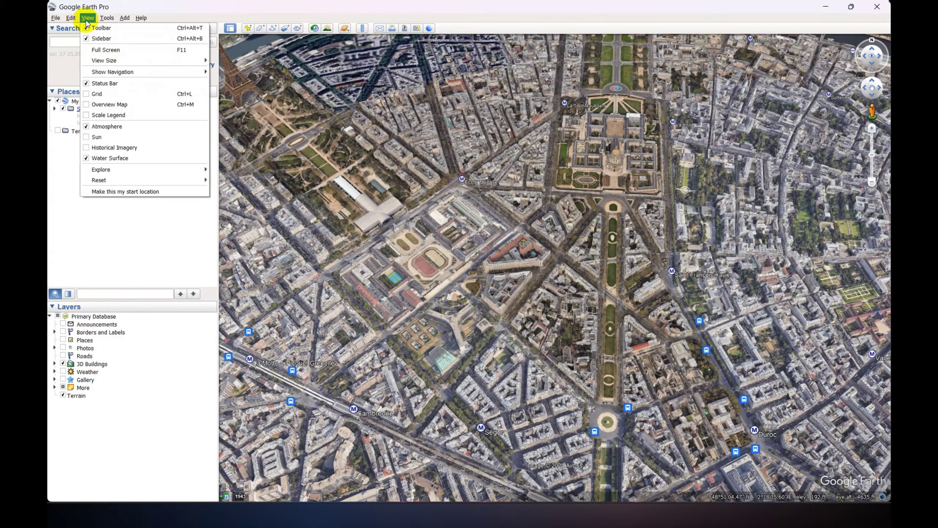
pyautogui.moveTo(137, 181)
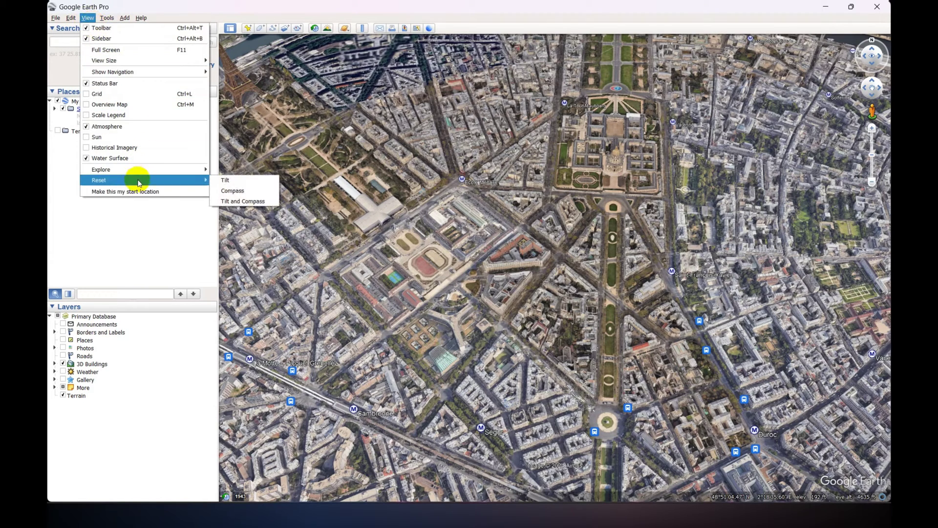
pyautogui.click(244, 205)
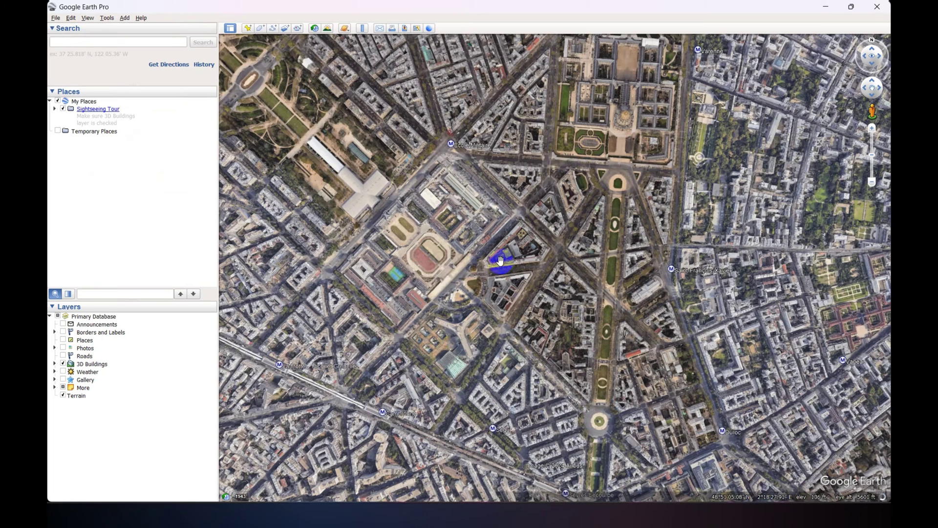
pyautogui.click(88, 17)
pyautogui.moveTo(169, 180)
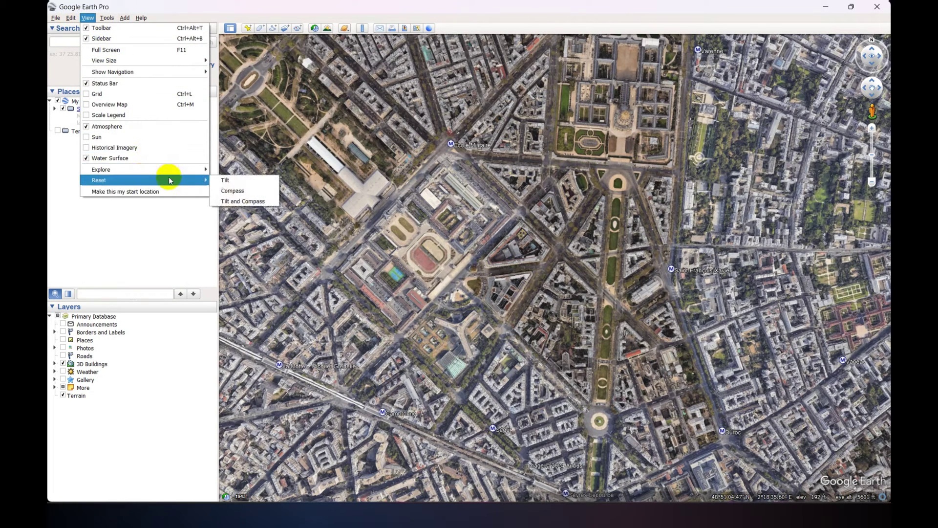
pyautogui.click(240, 201)
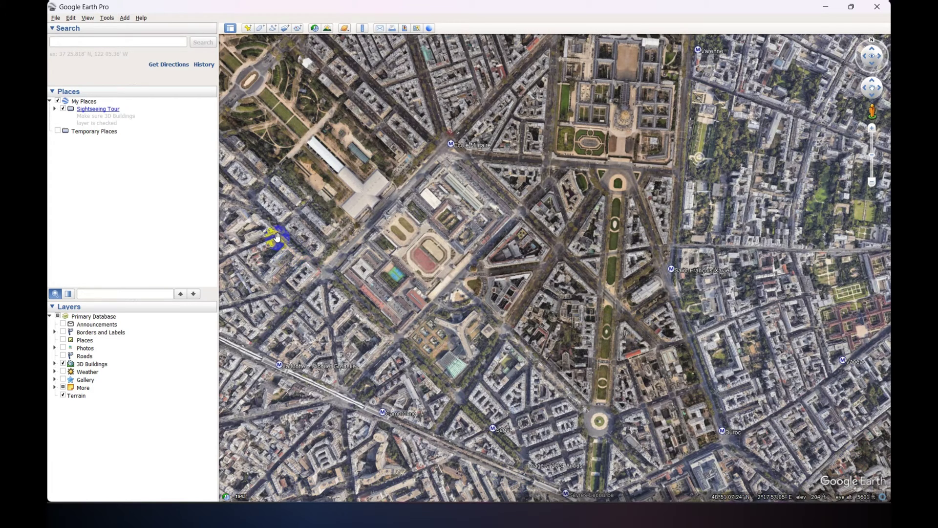
# Add placemark '1' with a square icon, moved toward the map's upper left
pyautogui.click(248, 28)
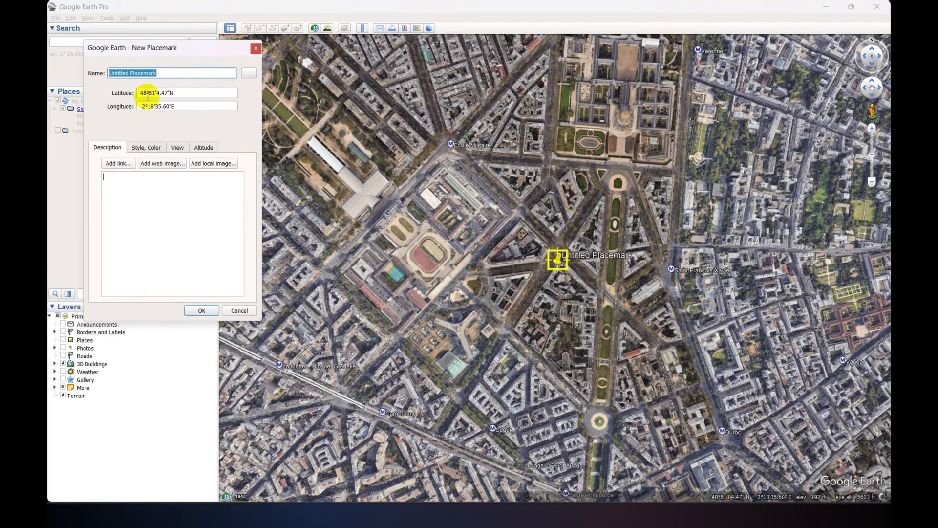
pyautogui.write('1')
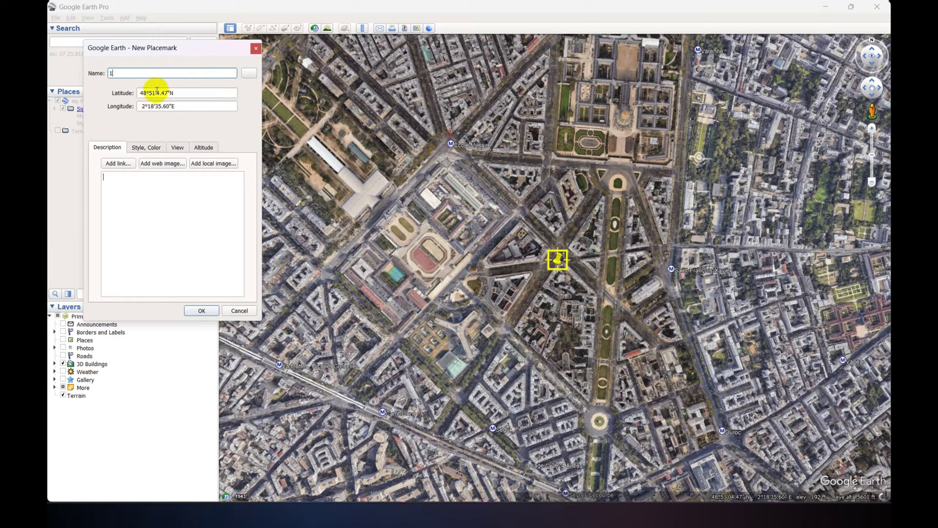
pyautogui.click(146, 149)
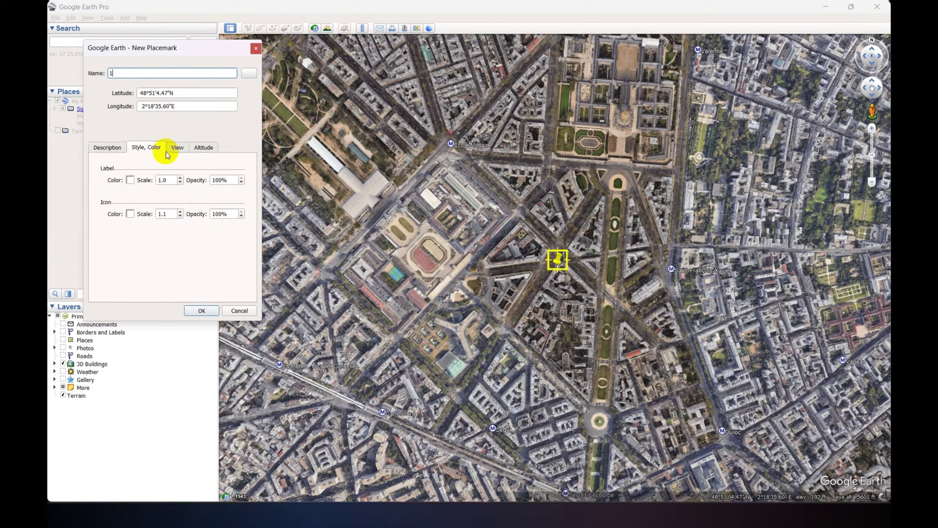
pyautogui.click(248, 76)
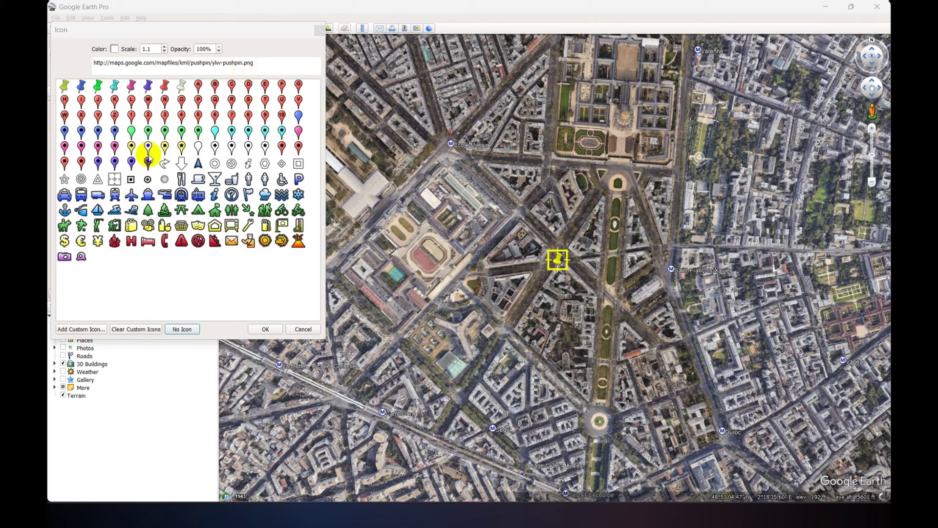
pyautogui.click(131, 180)
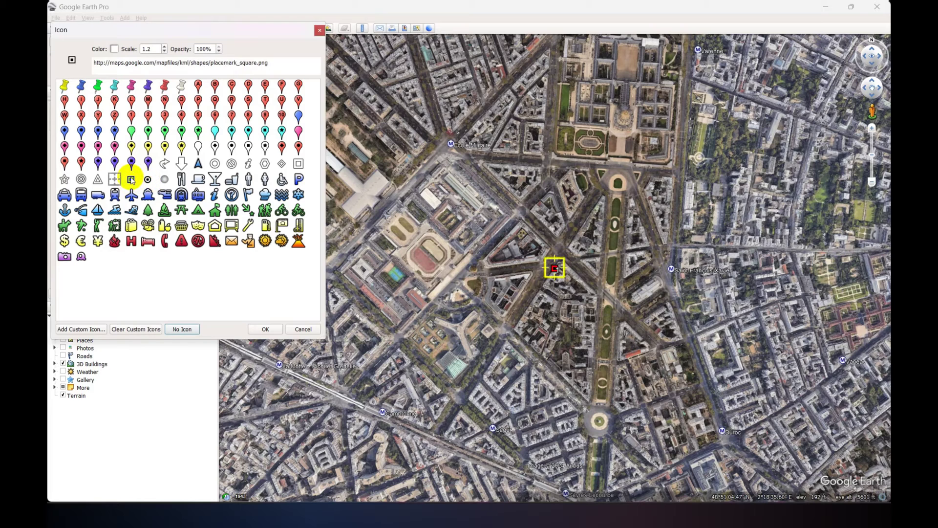
pyautogui.click(265, 329)
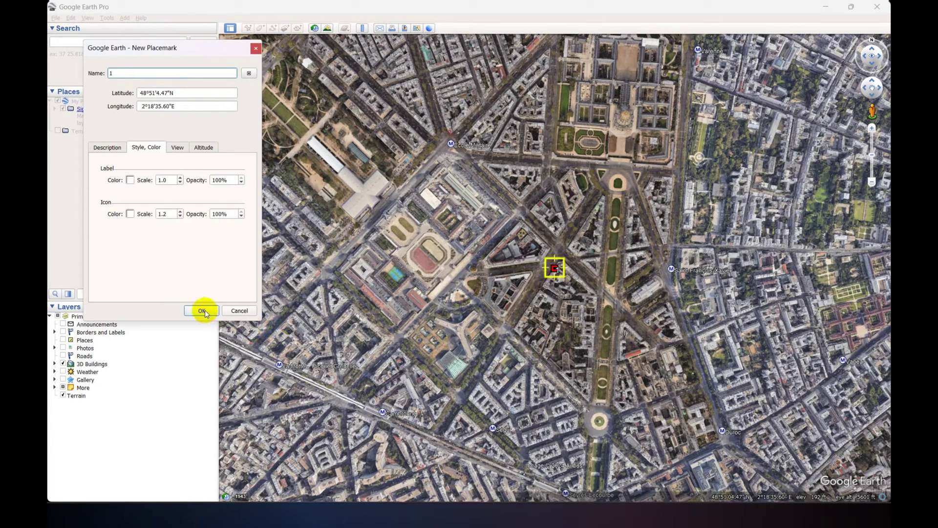
pyautogui.moveTo(554, 266); pyautogui.dragTo(270, 63)
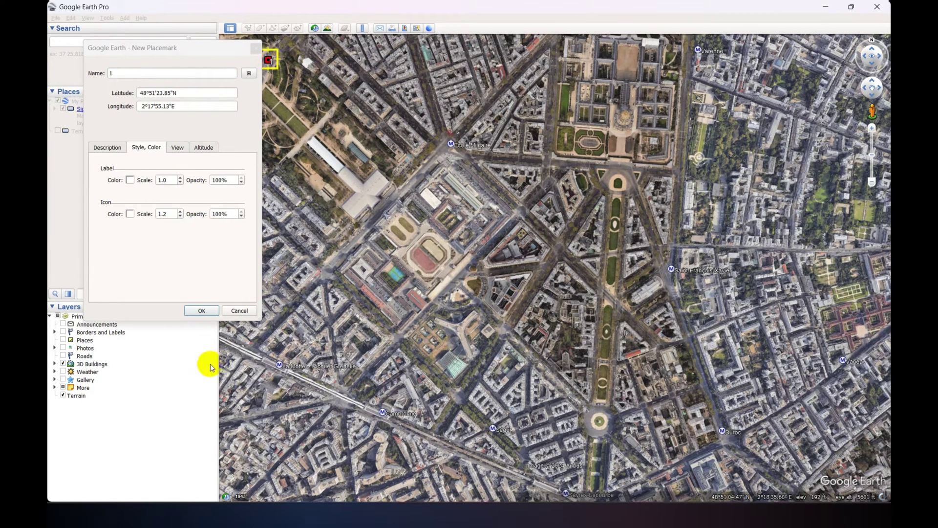
pyautogui.click(211, 313)
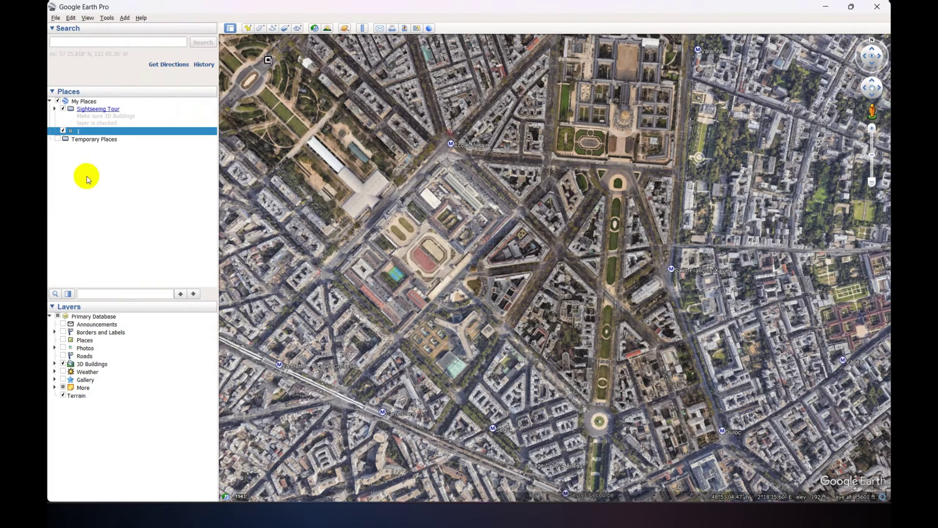
# Create placemark '2' with a square icon coloured red (#ff0000)
pyautogui.click(248, 28)
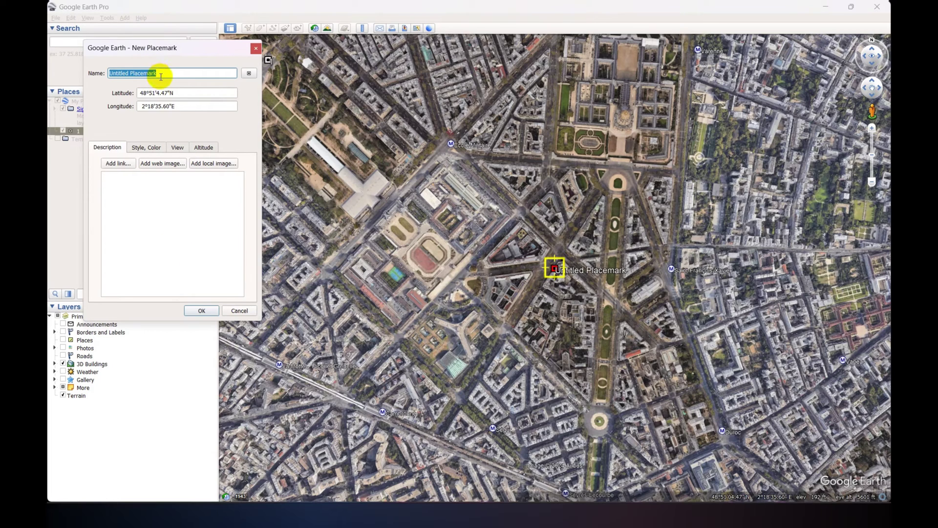
pyautogui.write('2')
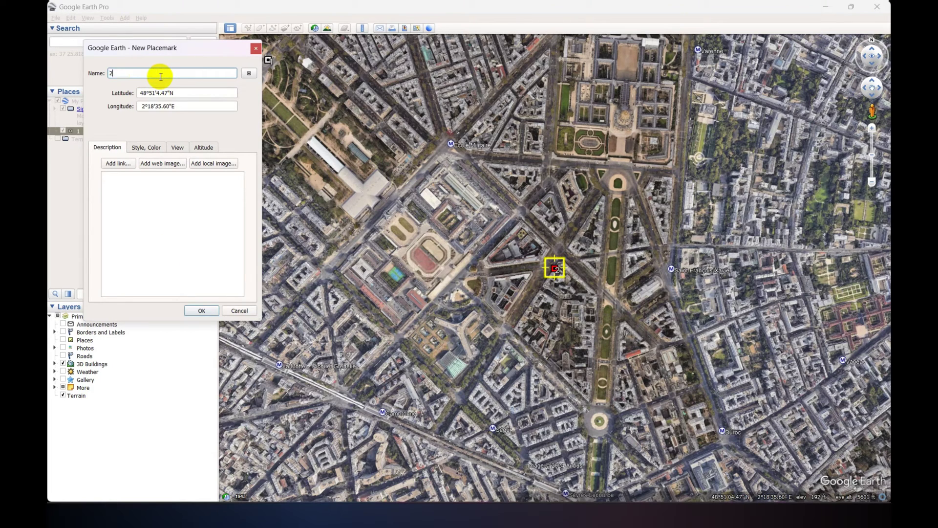
pyautogui.click(146, 148)
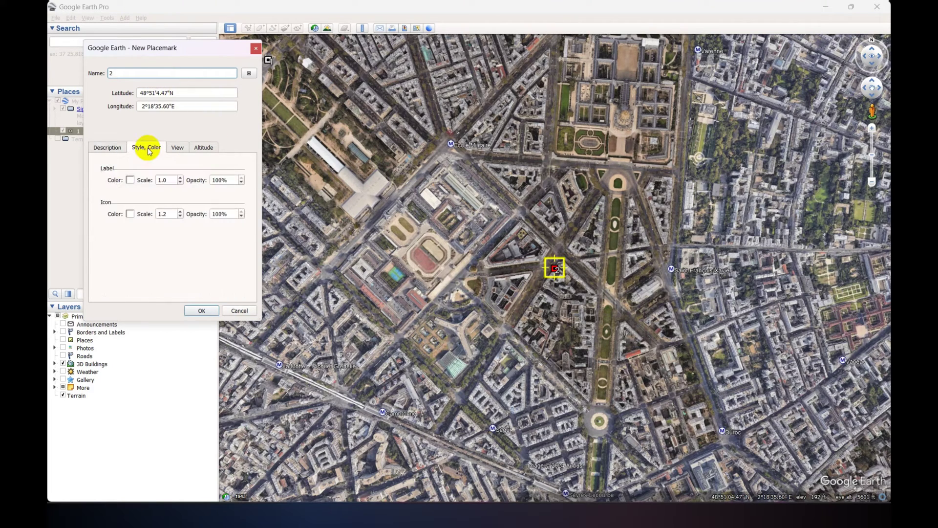
pyautogui.click(248, 74)
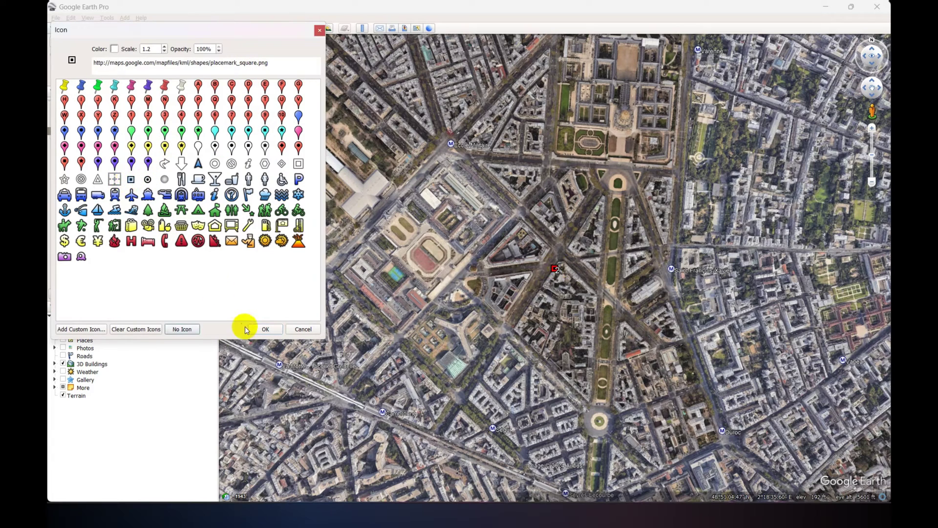
pyautogui.click(265, 329)
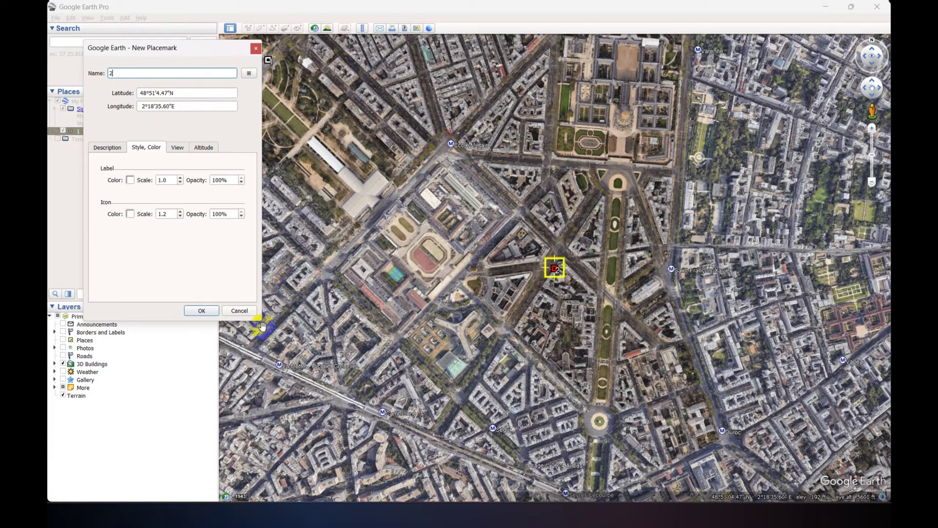
pyautogui.click(130, 214)
pyautogui.click(79, 142)
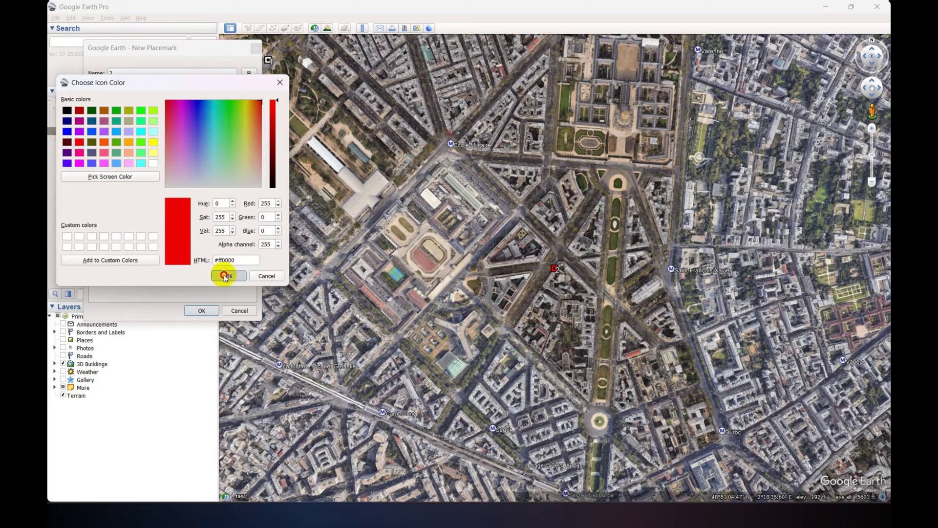
pyautogui.click(227, 275)
# Save placemark 2, then move it to the upper right of the imagery
pyautogui.click(201, 311)
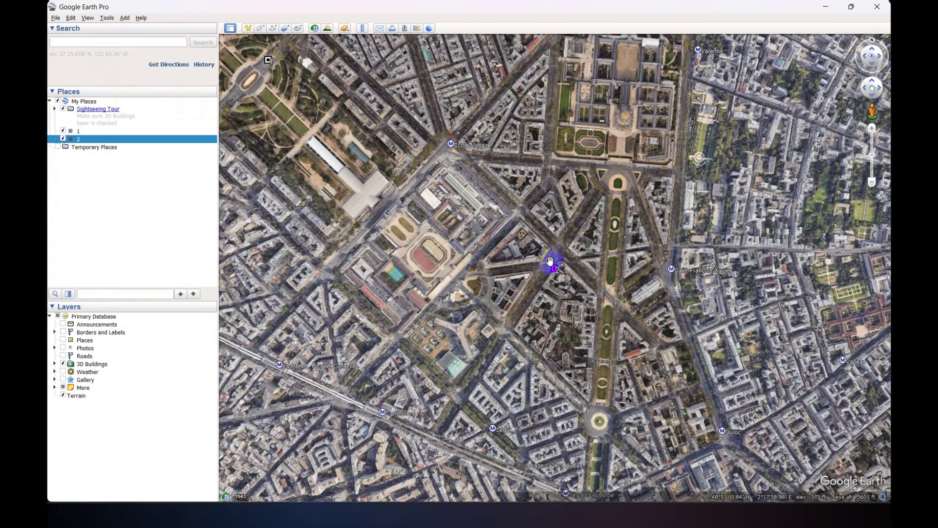
pyautogui.rightClick(76, 139)
pyautogui.click(104, 264)
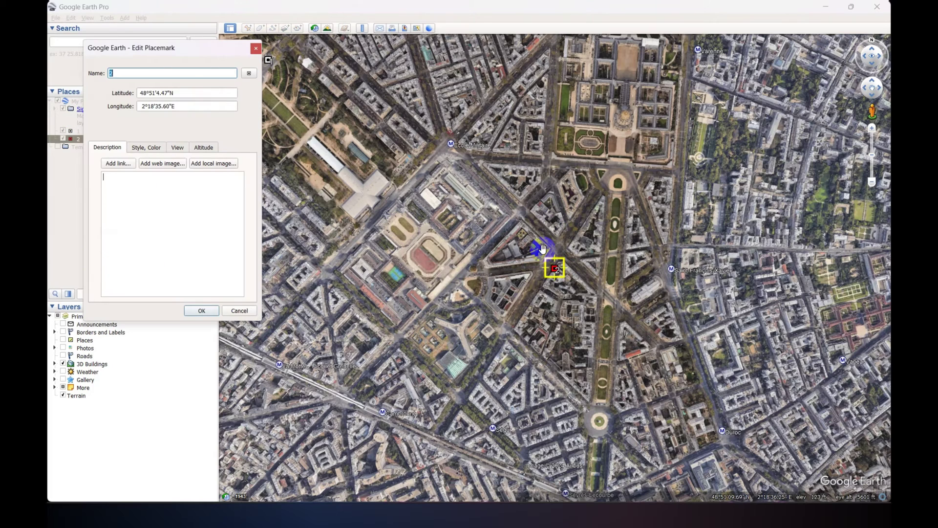
pyautogui.moveTo(554, 268); pyautogui.dragTo(845, 64)
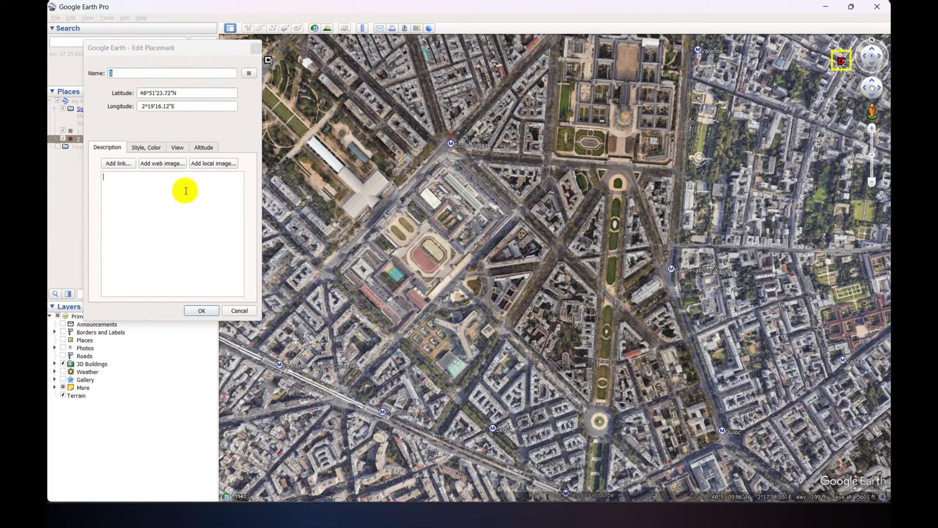
pyautogui.click(200, 311)
# Change placemark 1's square icon colour to red in its properties
pyautogui.click(78, 131)
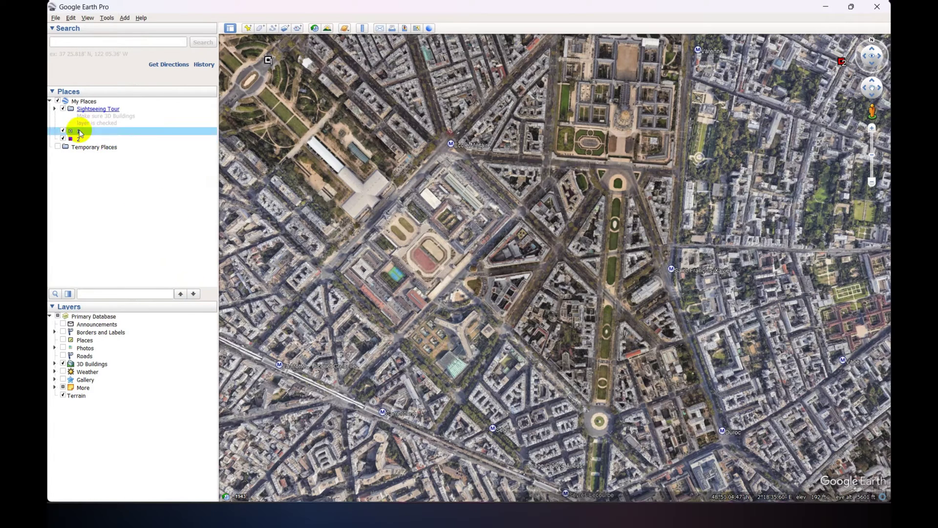
pyautogui.rightClick(78, 131)
pyautogui.click(115, 255)
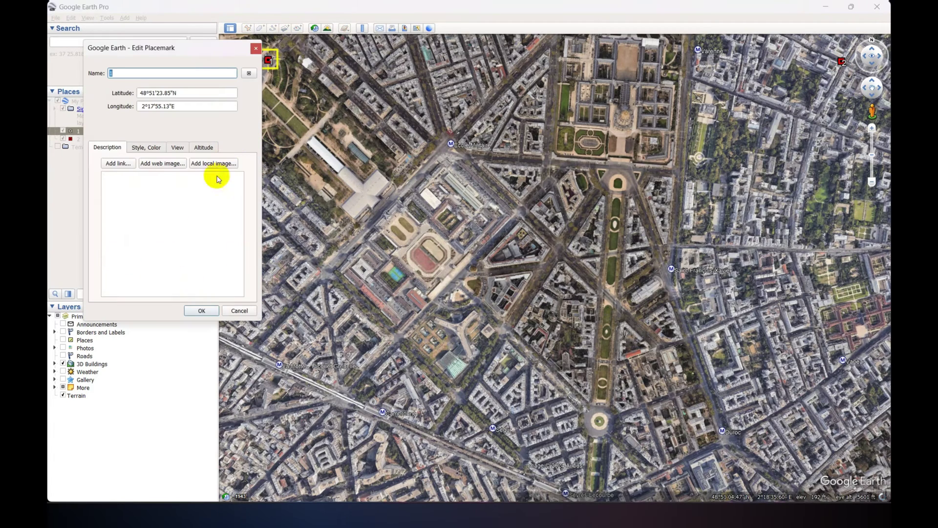
pyautogui.click(146, 147)
pyautogui.click(130, 214)
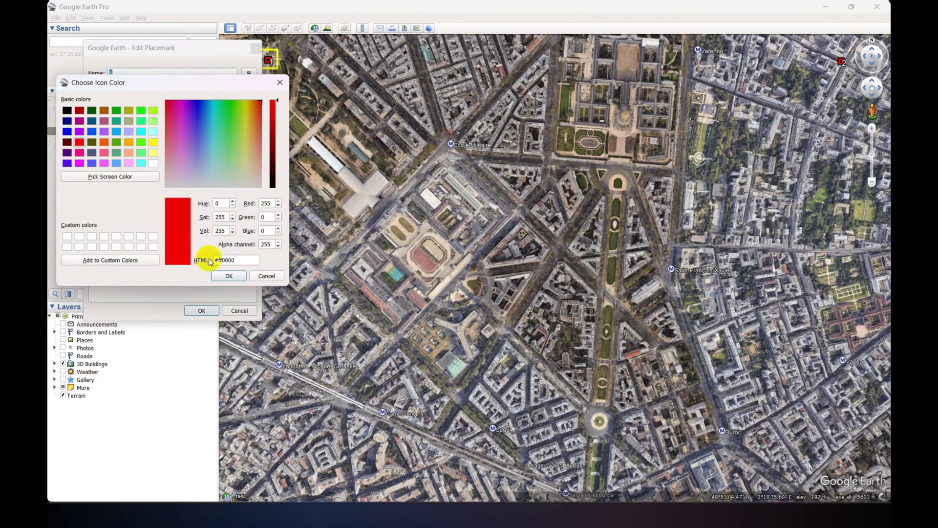
pyautogui.click(227, 276)
# Save placemark 1, then add square placemark '3' at the imagery's lower-left corner
pyautogui.click(200, 312)
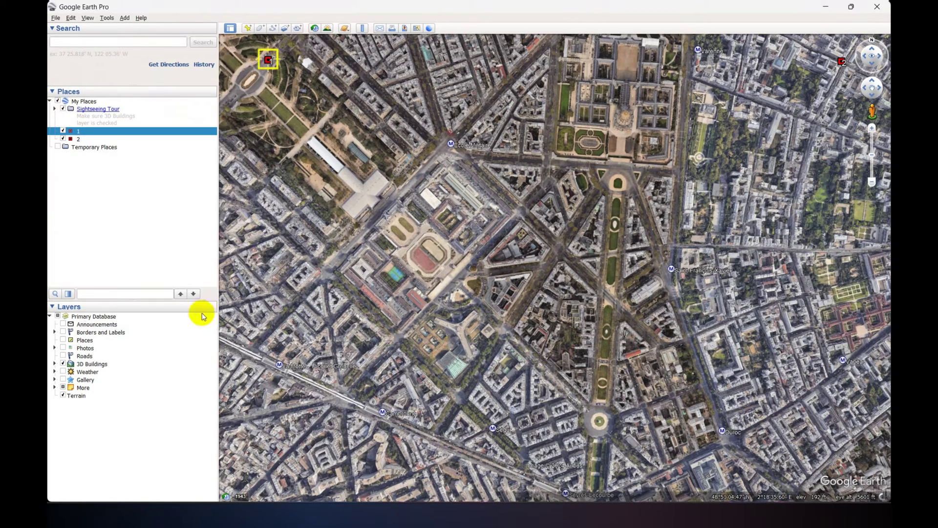
pyautogui.click(247, 28)
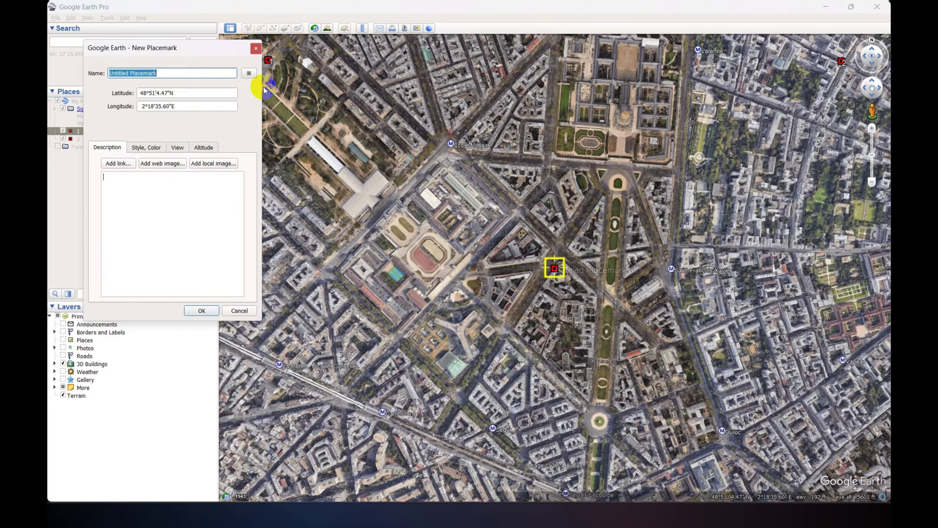
pyautogui.write('3')
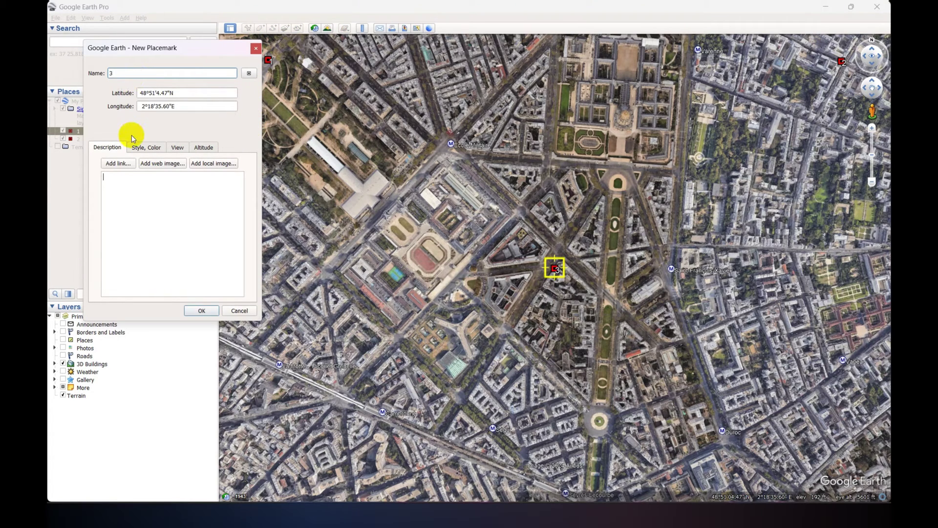
pyautogui.click(146, 147)
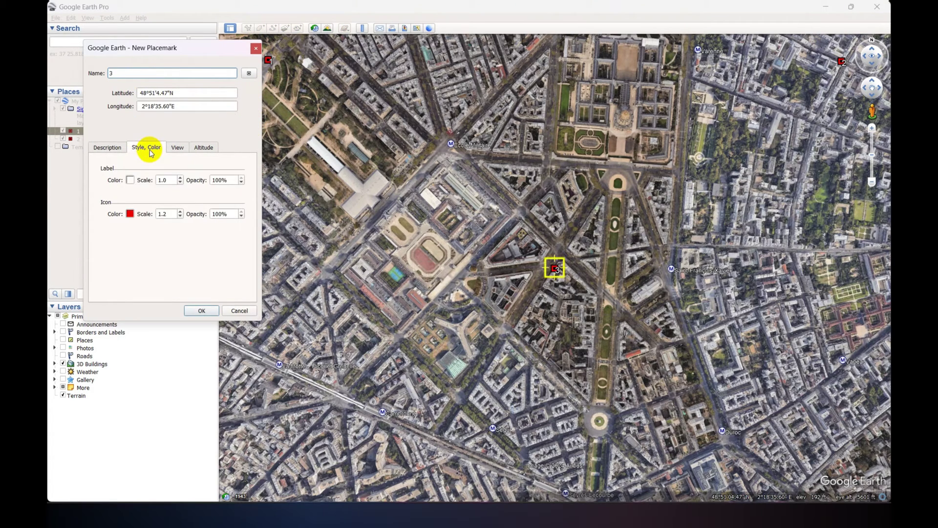
pyautogui.click(249, 73)
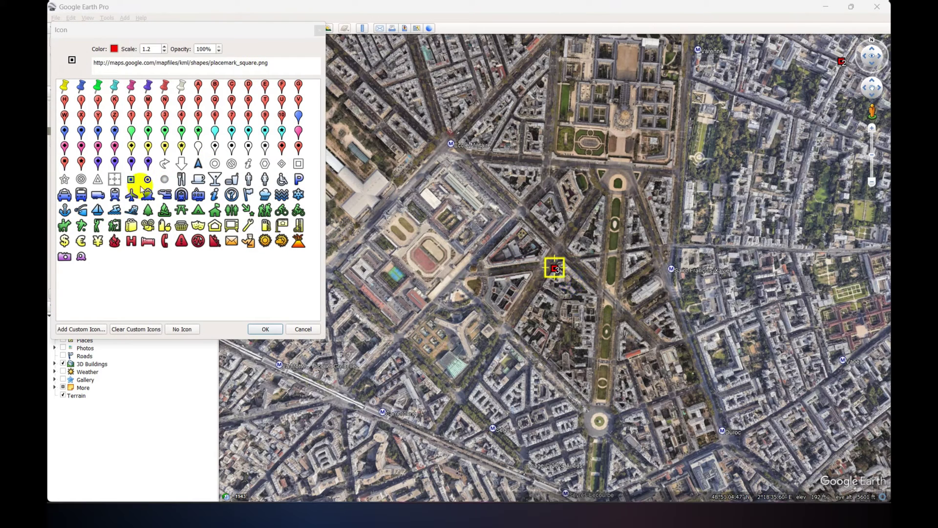
pyautogui.click(265, 329)
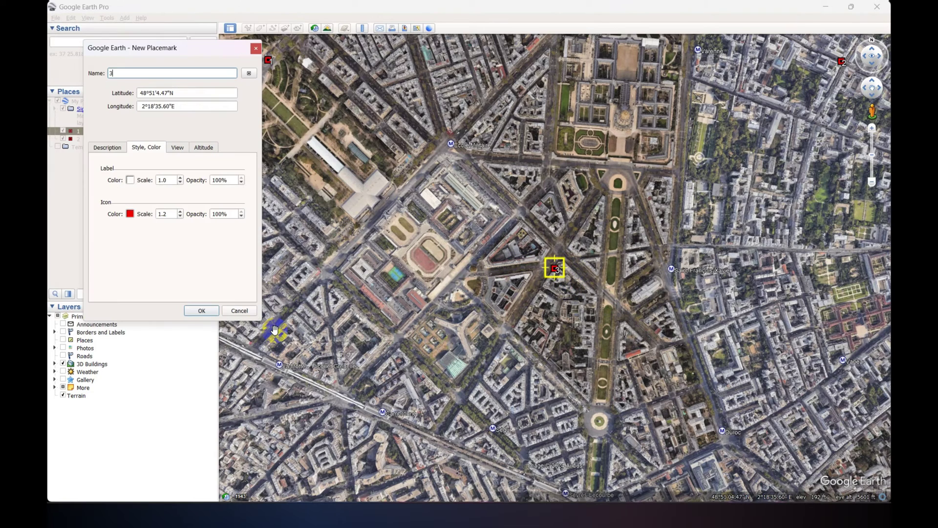
pyautogui.click(200, 316)
pyautogui.moveTo(559, 276); pyautogui.dragTo(247, 476)
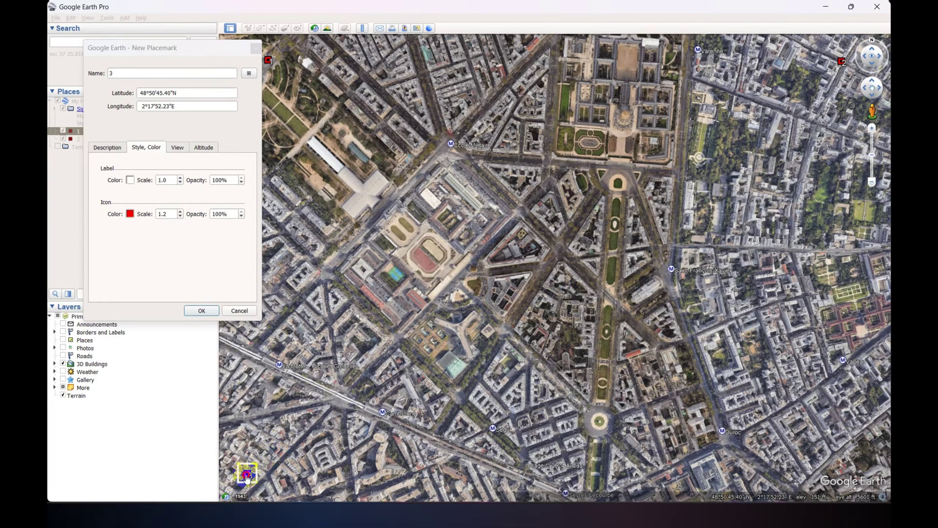
pyautogui.click(201, 311)
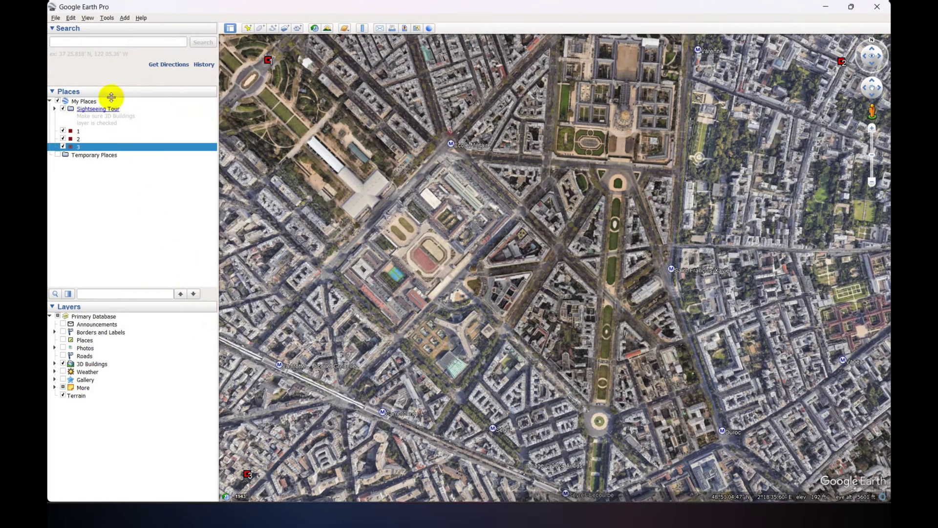
# Add a placemark at the imagery's lower-right corner and name it '4'
pyautogui.click(247, 28)
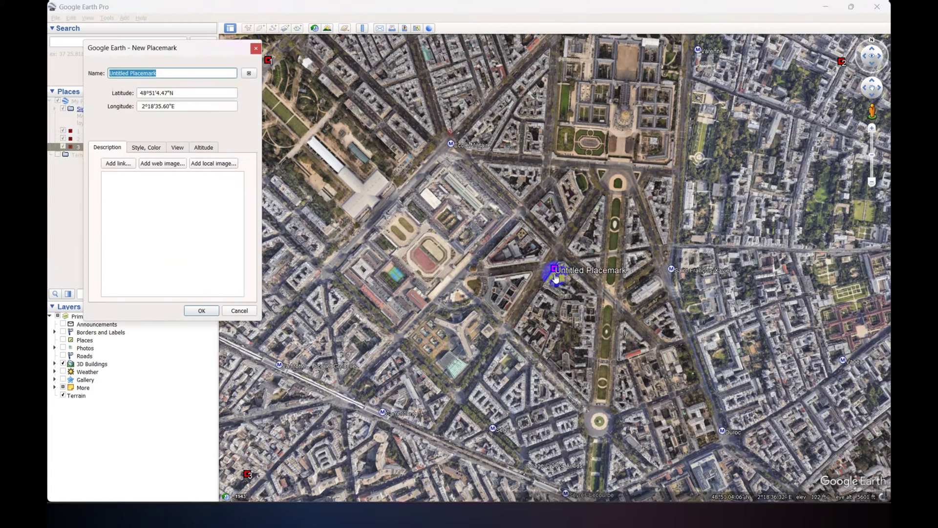
pyautogui.moveTo(555, 270); pyautogui.dragTo(861, 465)
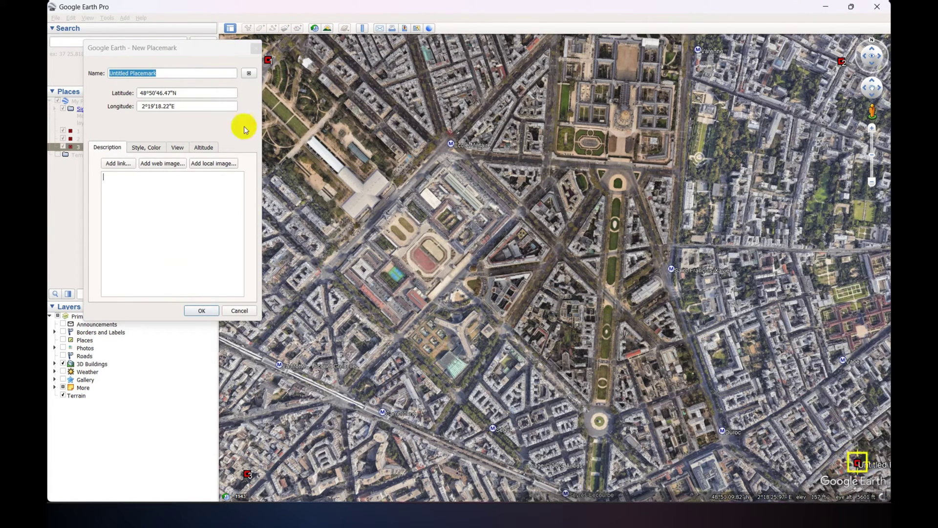
pyautogui.click(162, 73)
pyautogui.click(162, 74)
pyautogui.moveTo(163, 73); pyautogui.dragTo(97, 84)
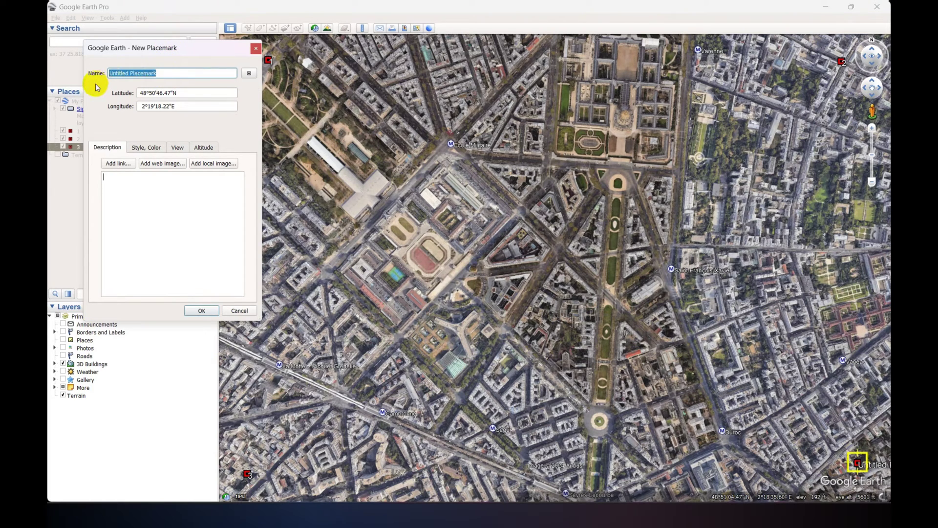
pyautogui.write('4')
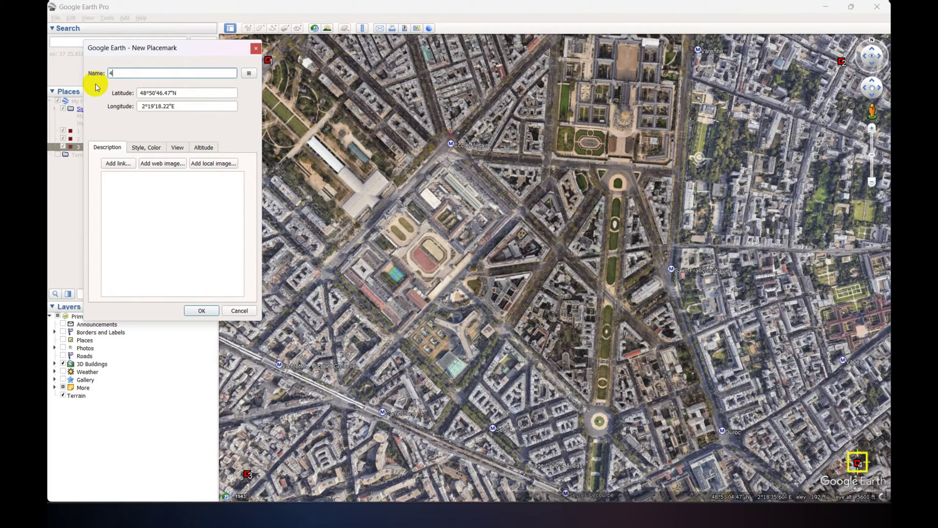
pyautogui.click(202, 311)
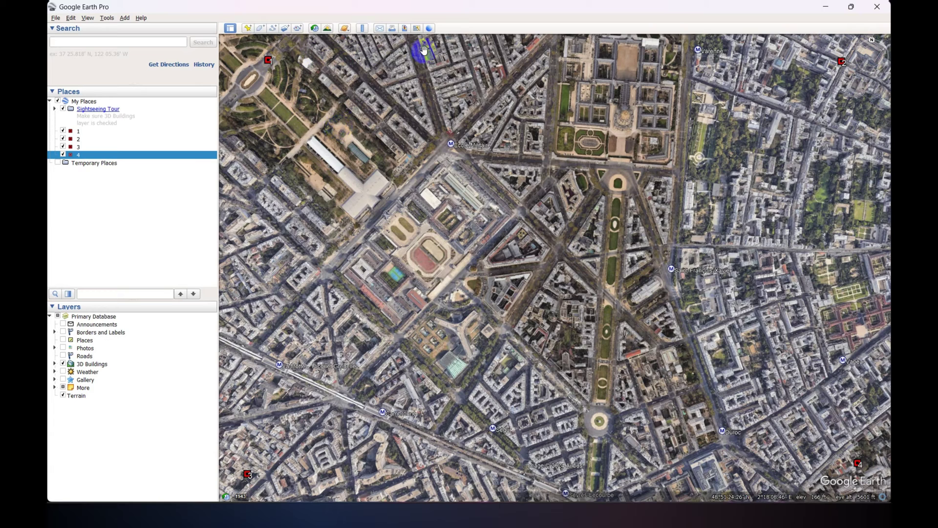
# Start a Save Image export without title, description, legend, scale or compass
pyautogui.click(405, 28)
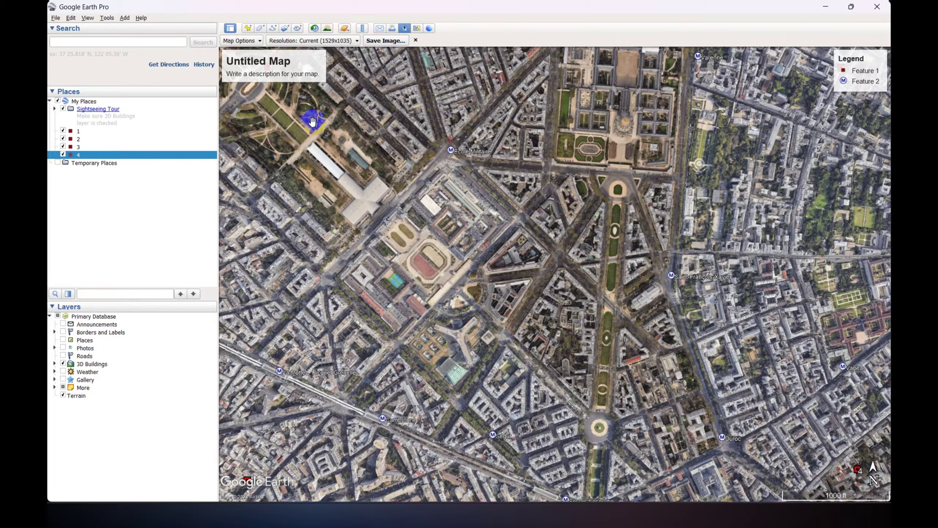
pyautogui.click(254, 42)
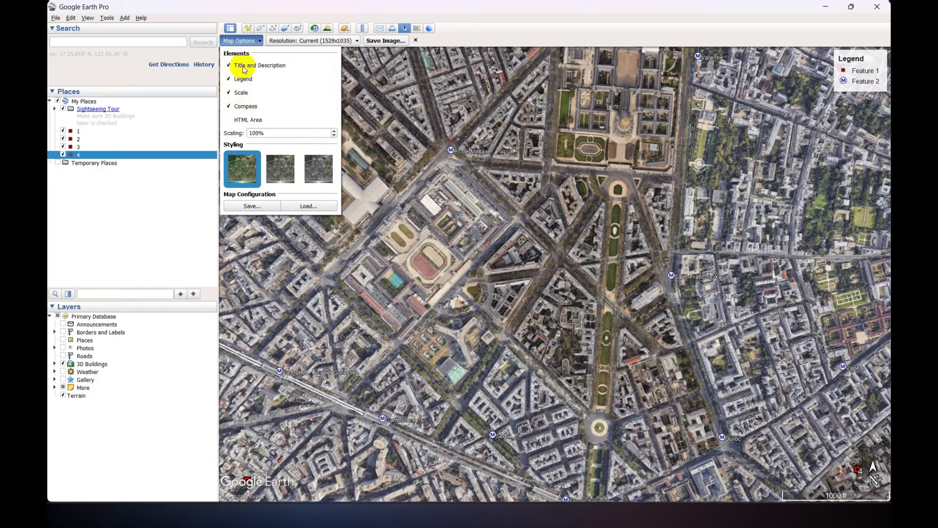
pyautogui.click(245, 66)
pyautogui.click(244, 78)
pyautogui.click(241, 93)
pyautogui.click(245, 106)
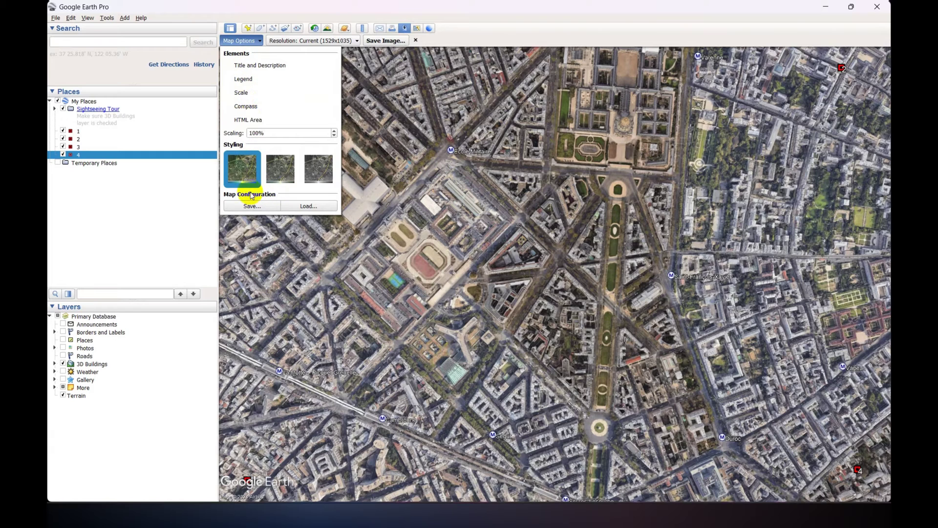
pyautogui.click(271, 41)
pyautogui.click(280, 41)
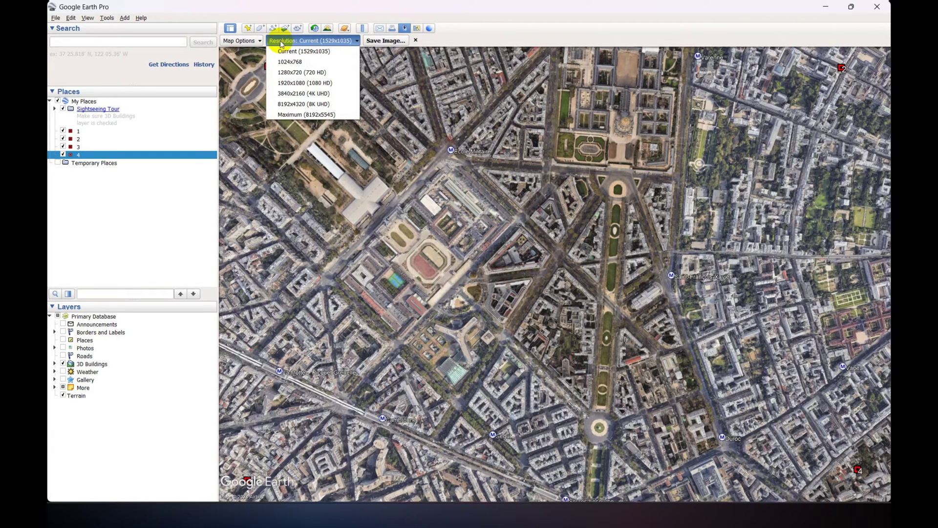
# Save the Paris view at Maximum (8192x5545) resolution as hisresimage JPEG on the Desktop
pyautogui.click(312, 114)
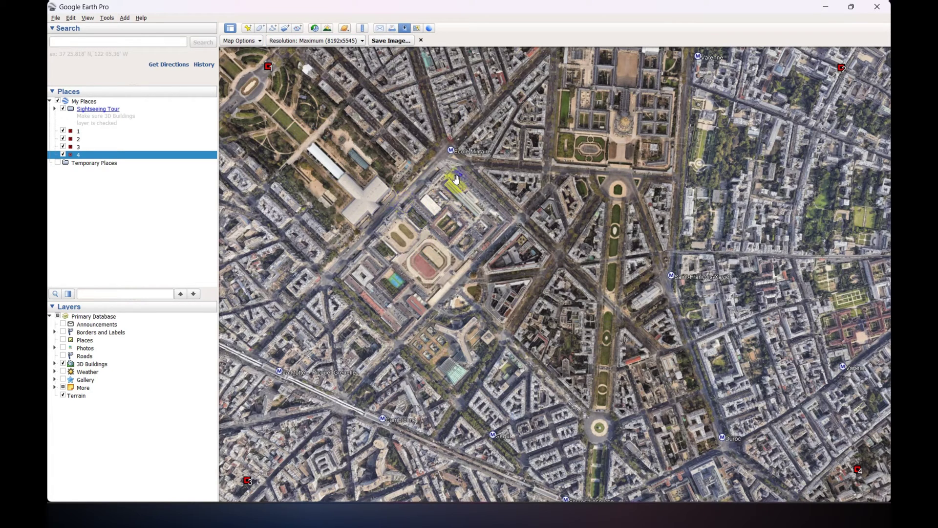
pyautogui.click(394, 41)
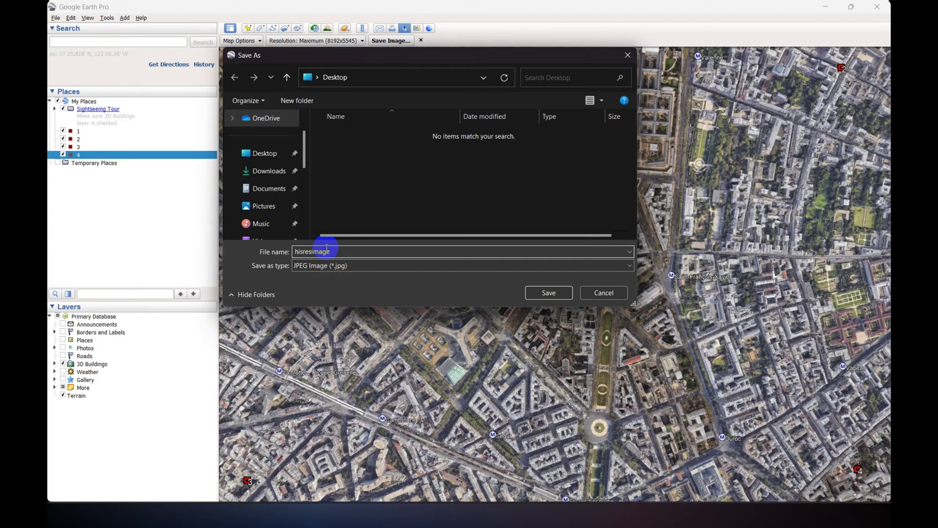
pyautogui.click(548, 294)
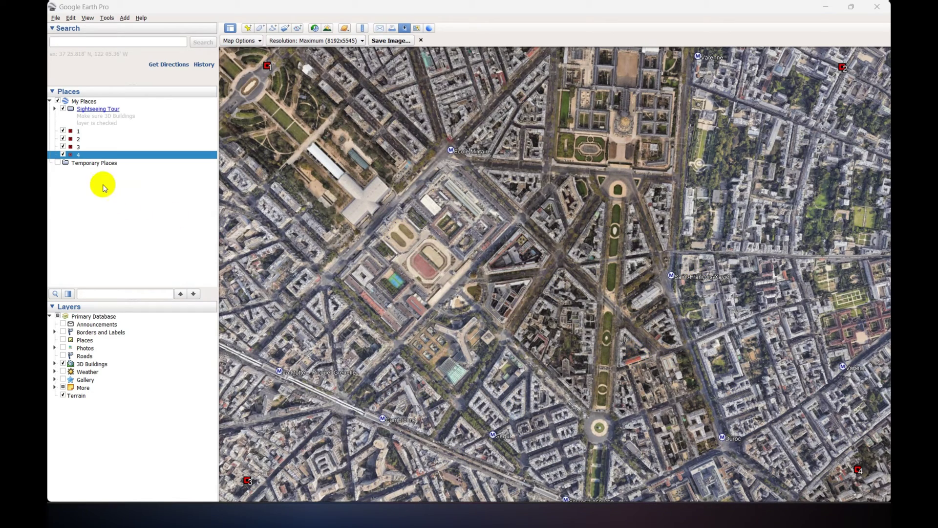
# Select placemarks 1–4 and drag them from My Places into Temporary Places
pyautogui.click(75, 132)
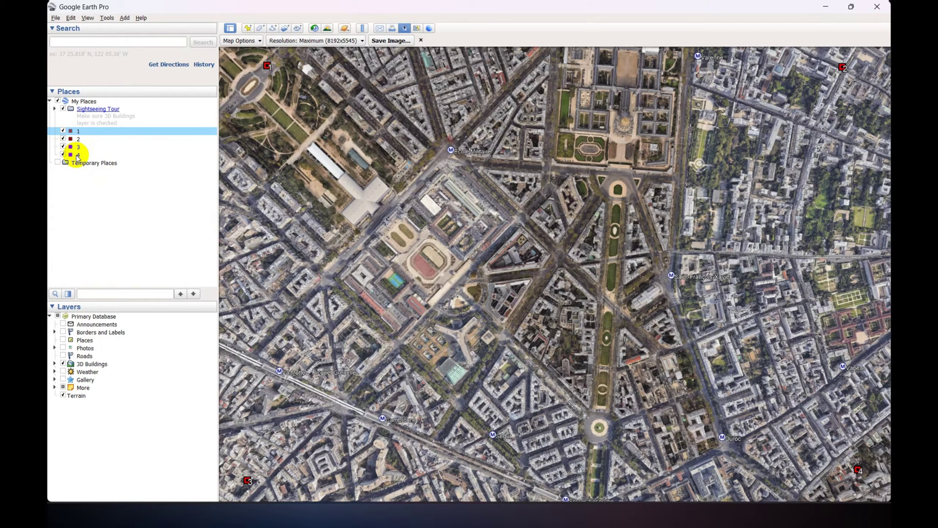
pyautogui.click(79, 155)
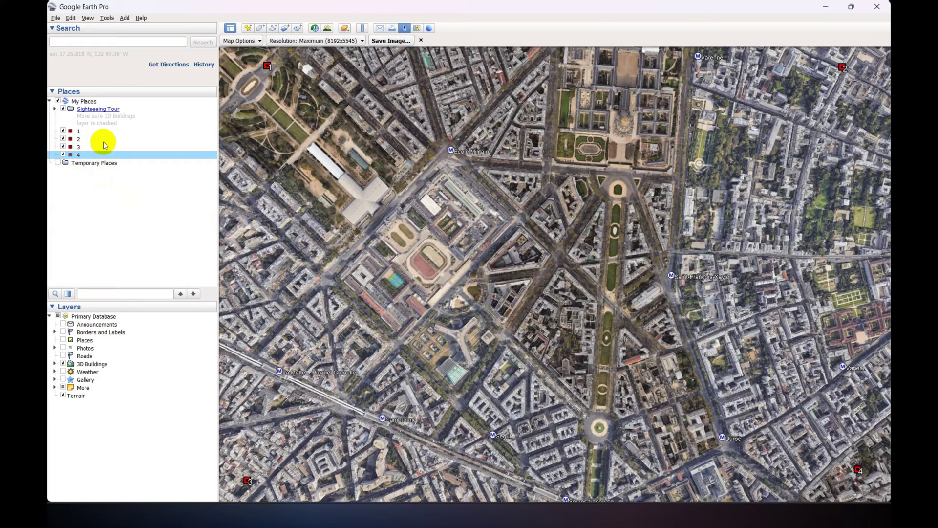
pyautogui.keyDown('ctrl'); pyautogui.click(75, 131); pyautogui.keyUp('ctrl')
pyautogui.keyDown('ctrl'); pyautogui.click(80, 140); pyautogui.keyUp('ctrl')
pyautogui.keyDown('ctrl'); pyautogui.click(81, 147); pyautogui.keyUp('ctrl')
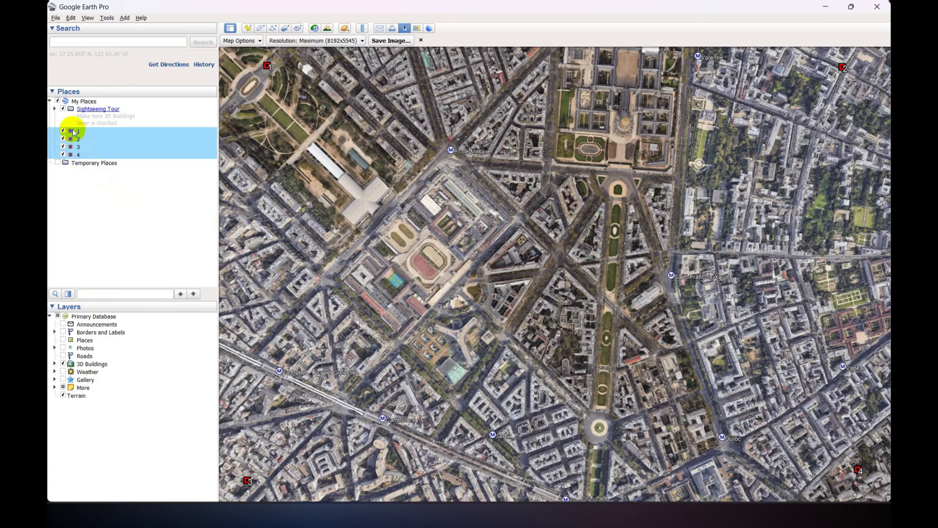
pyautogui.moveTo(77, 134); pyautogui.dragTo(98, 164)
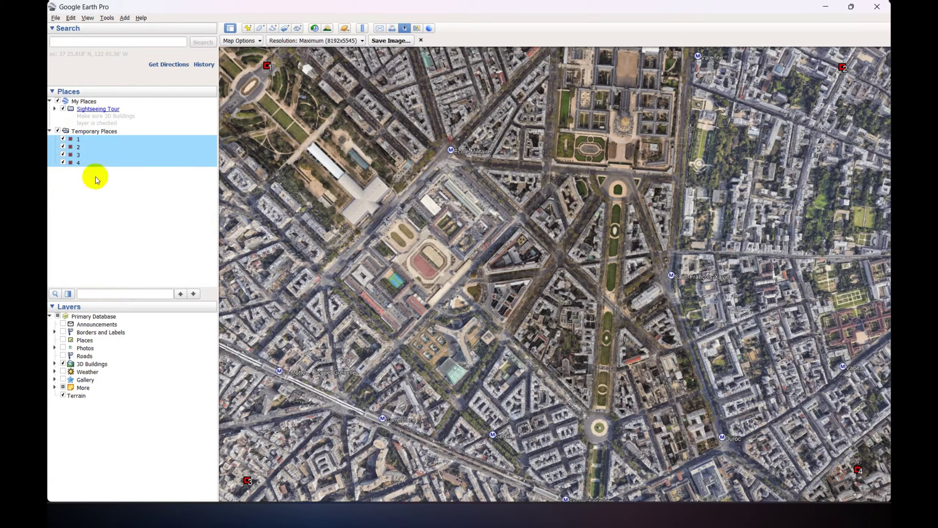
pyautogui.click(102, 192)
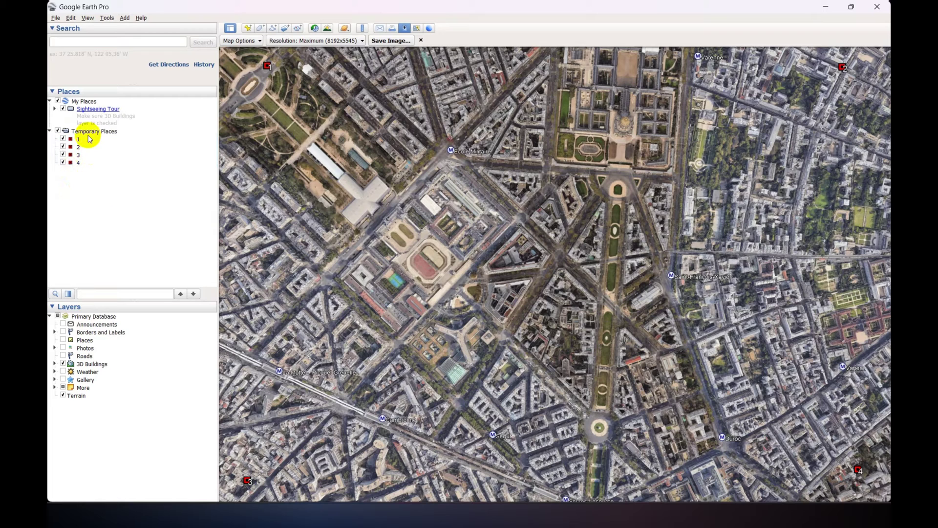
pyautogui.click(78, 155)
pyautogui.keyDown('shift'); pyautogui.click(75, 163); pyautogui.keyUp('shift')
pyautogui.click(77, 182)
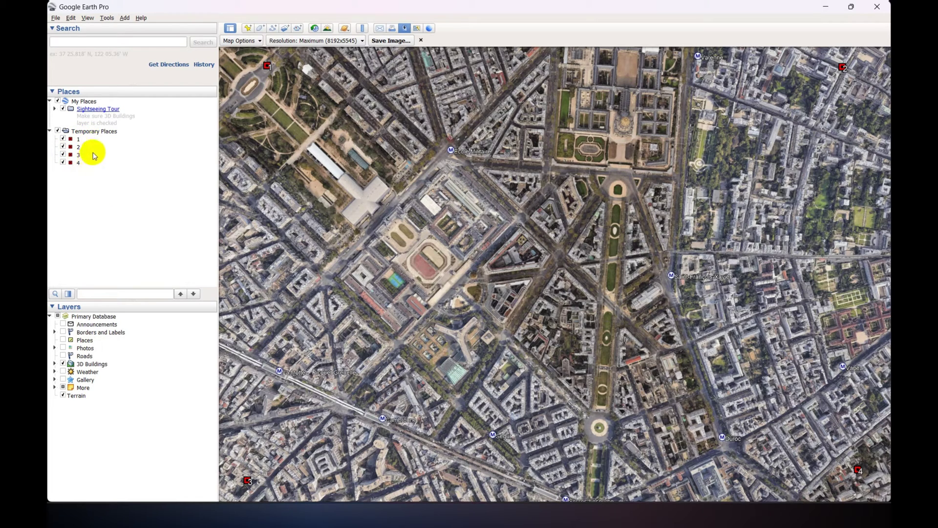
# Save the Temporary Places folder as point in KMZ format on the Desktop
pyautogui.rightClick(94, 135)
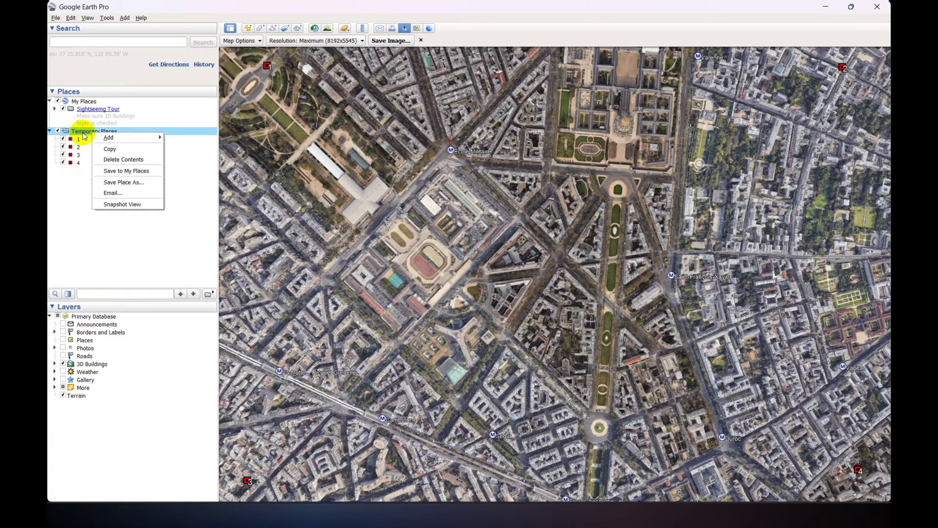
pyautogui.click(131, 184)
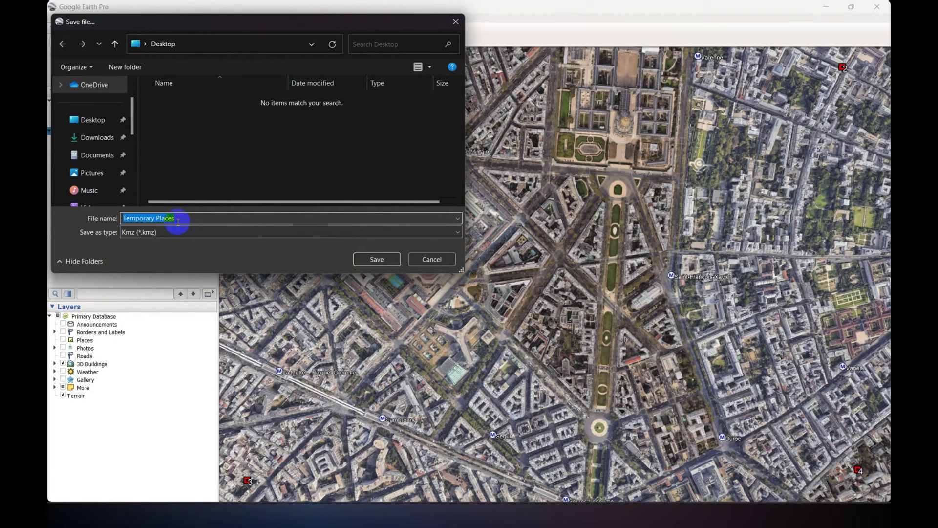
pyautogui.write('point')
pyautogui.click(144, 233)
pyautogui.click(147, 239)
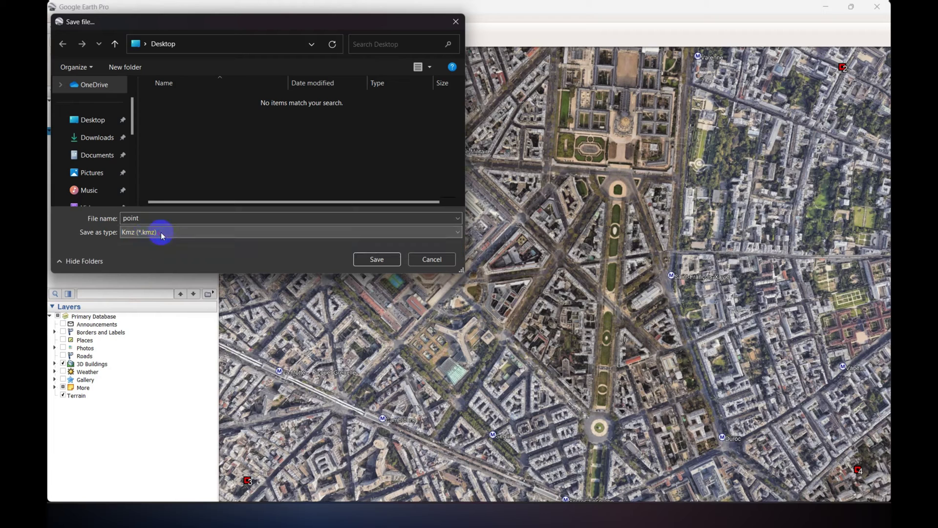
pyautogui.click(375, 261)
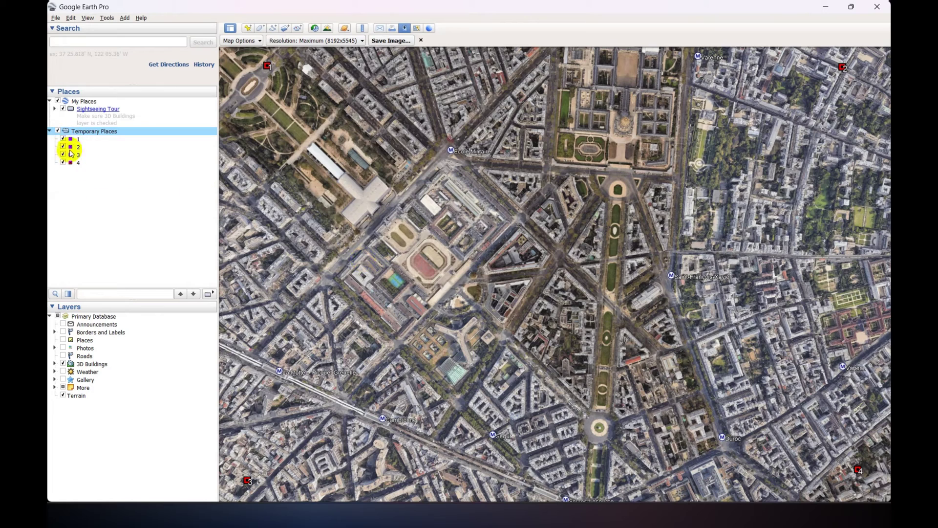
pyautogui.click(254, 465)
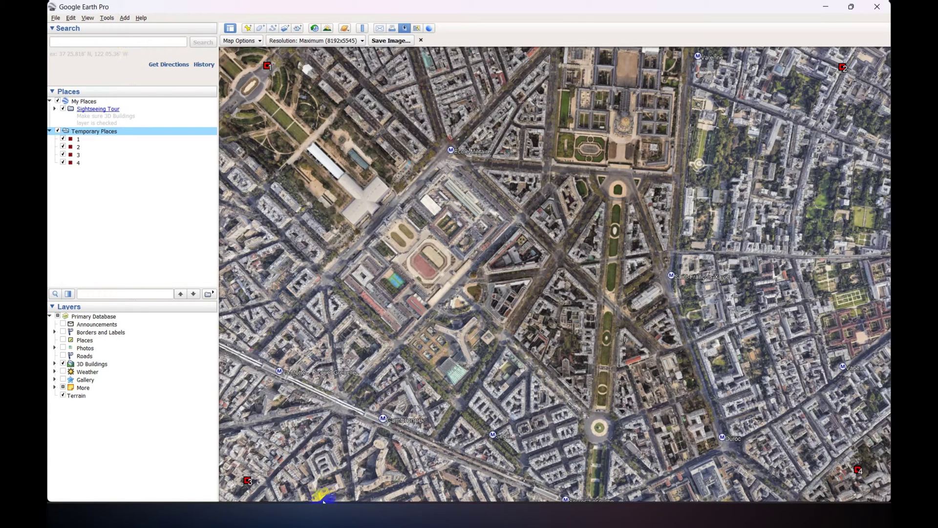
# Launch ArcMap 10.8.2 and cancel Getting Started to get a blank Untitled map
pyautogui.press('super')
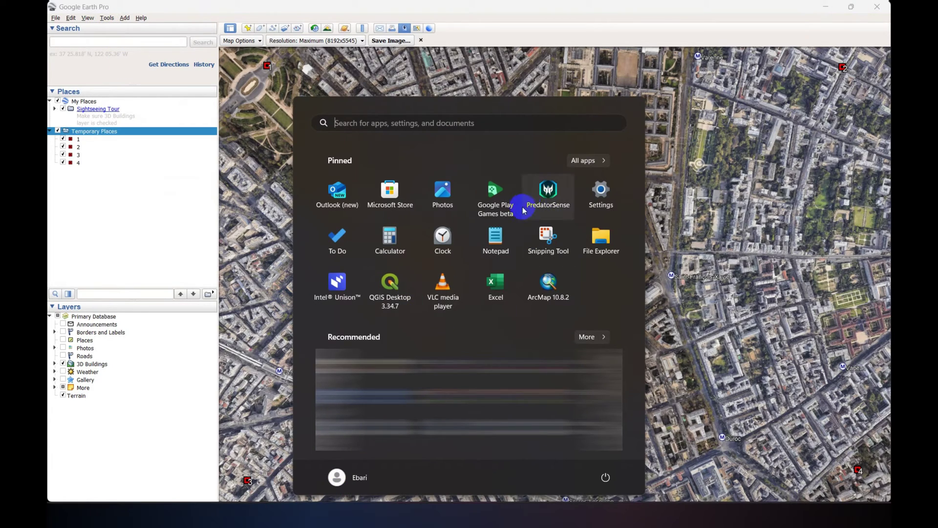
pyautogui.click(552, 287)
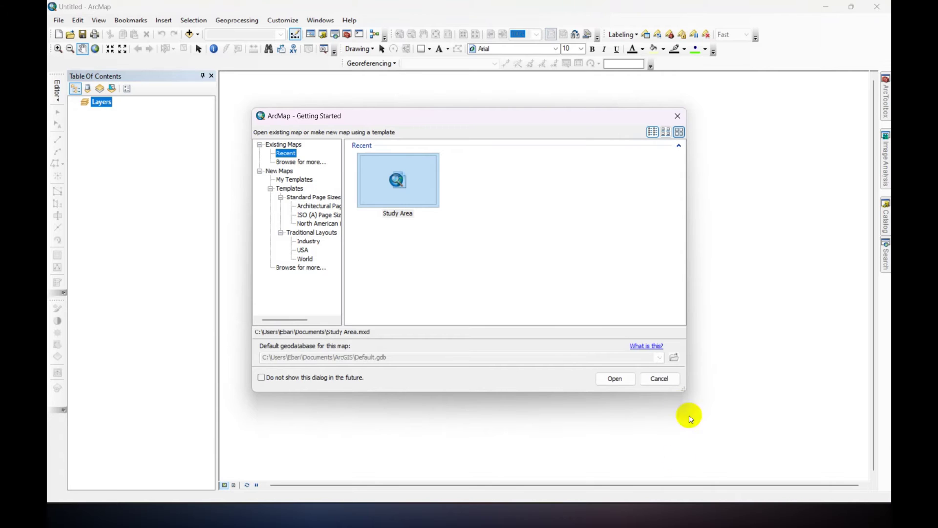
pyautogui.click(661, 379)
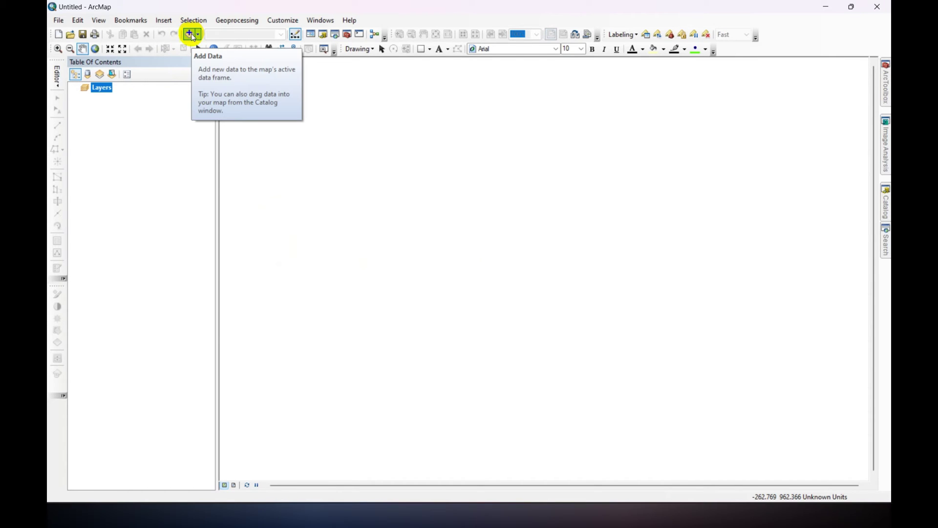
# Add hisresimage.jpg from the Desktop, accepting the Unknown Spatial Reference warning
pyautogui.click(192, 33)
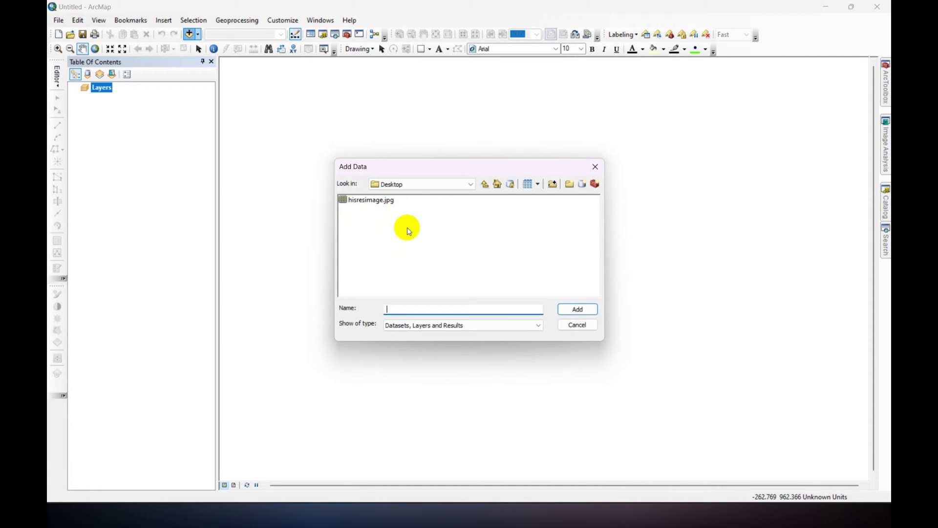
pyautogui.click(380, 201)
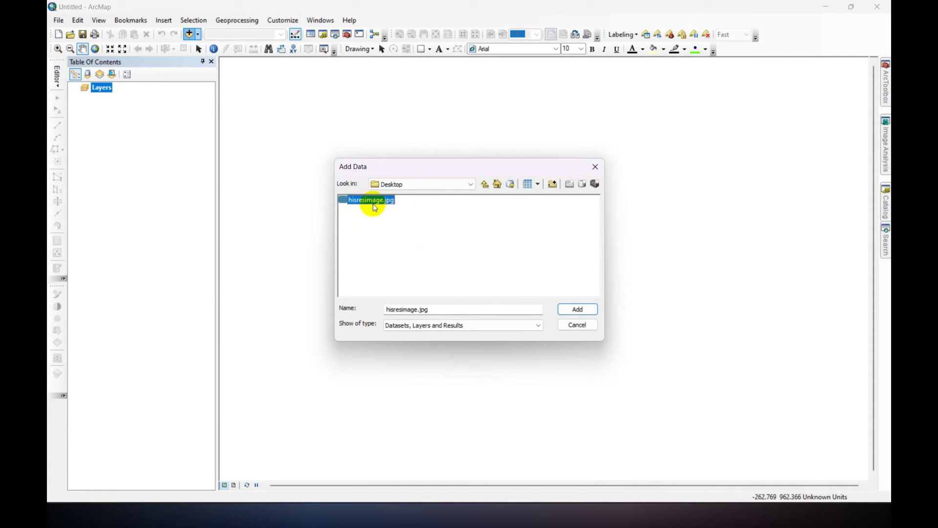
pyautogui.click(579, 310)
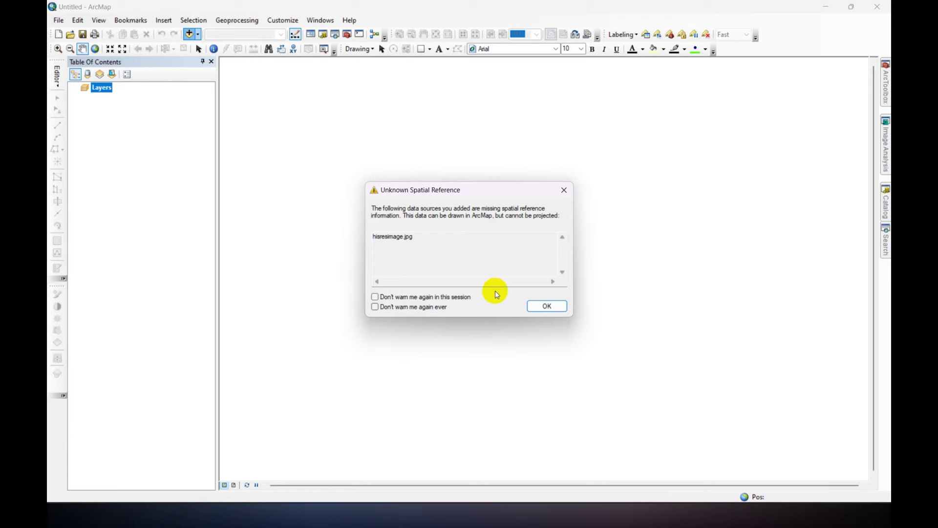
pyautogui.click(547, 307)
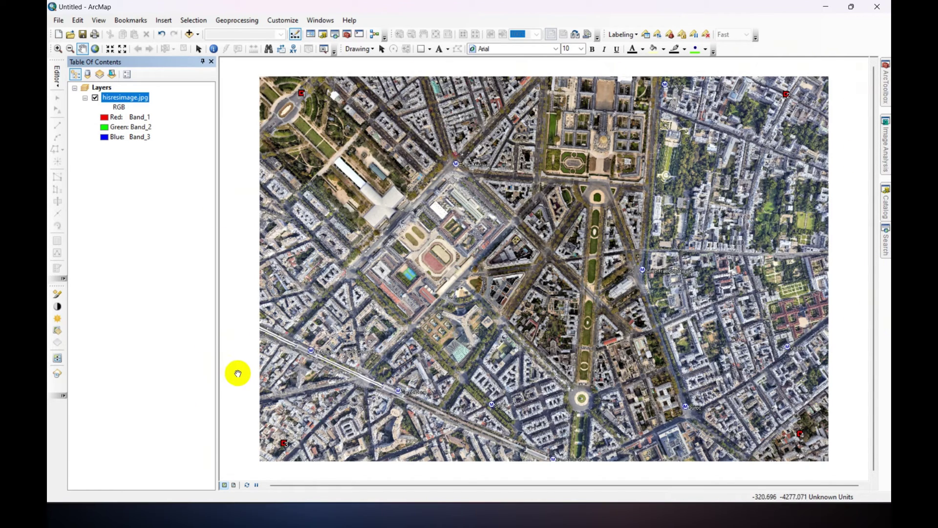
# Set the data frame's coordinate system to Geographic > World > WGS 1984
pyautogui.rightClick(231, 398)
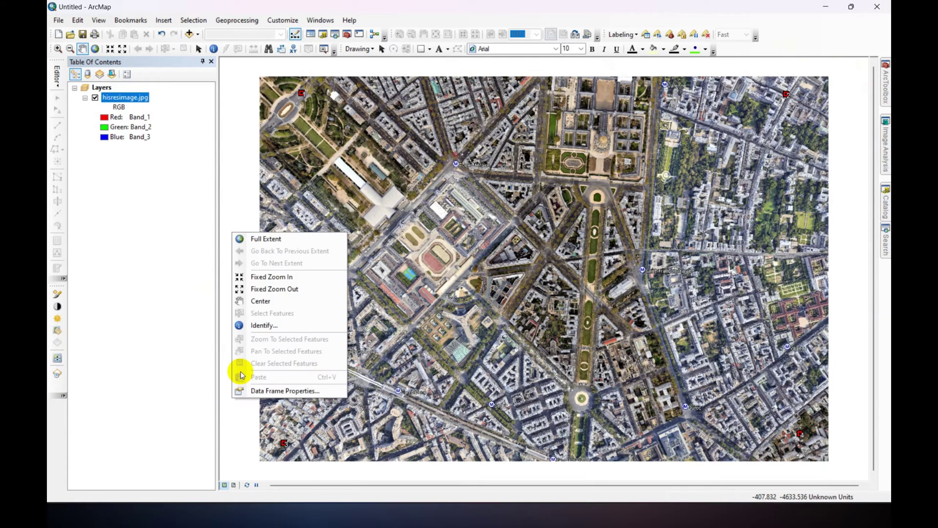
pyautogui.click(281, 393)
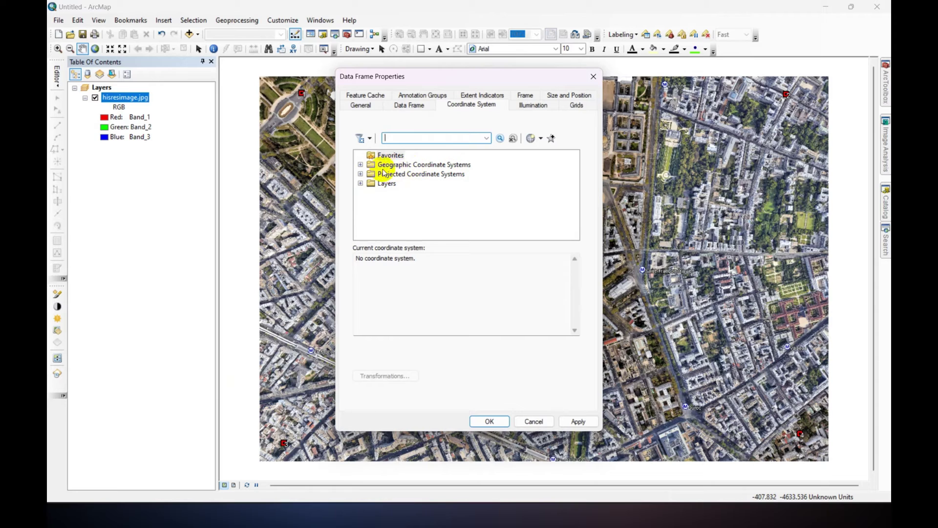
pyautogui.click(360, 165)
pyautogui.scroll(-5, 416, 182)
pyautogui.click(371, 211)
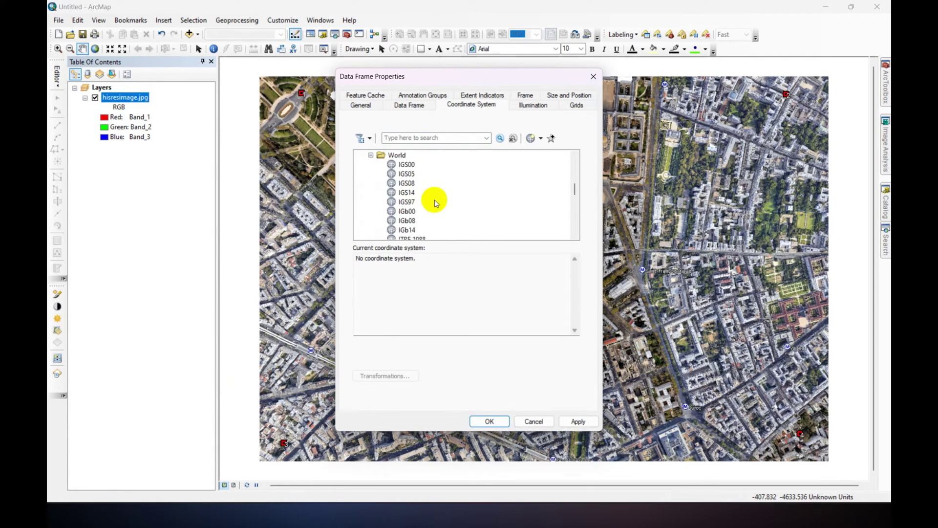
pyautogui.scroll(-3, 435, 198)
pyautogui.scroll(-1, 437, 202)
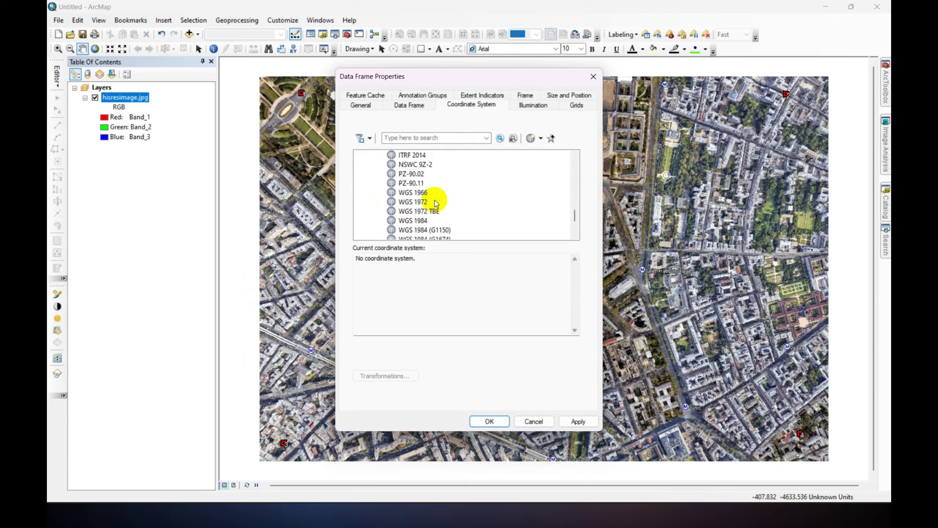
pyautogui.click(413, 223)
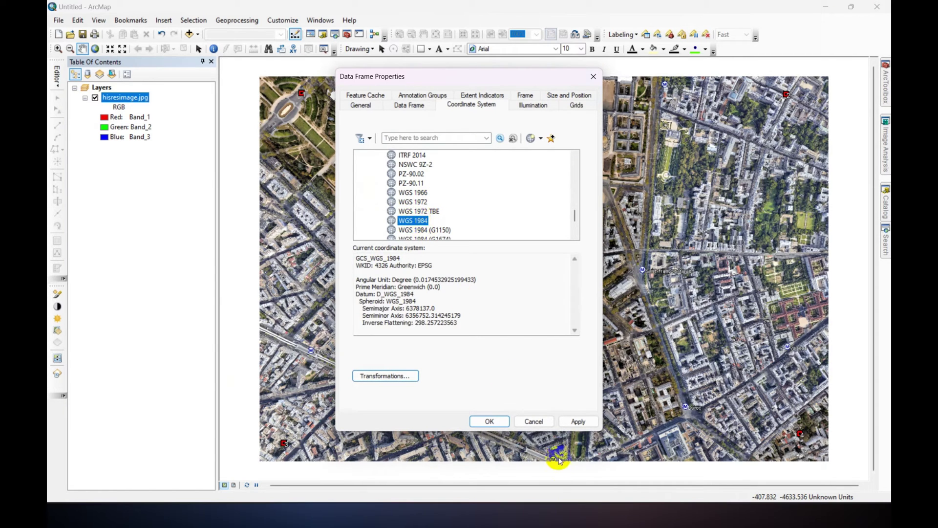
pyautogui.click(576, 422)
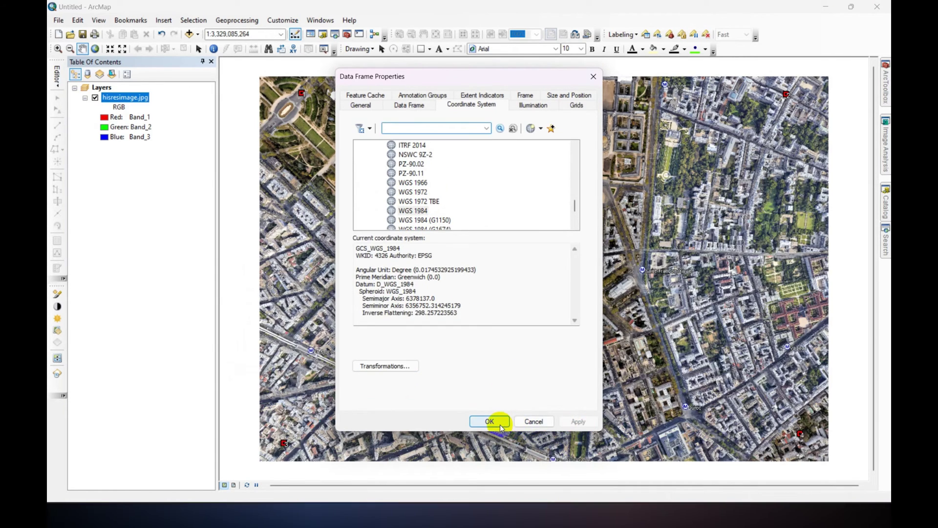
pyautogui.click(489, 421)
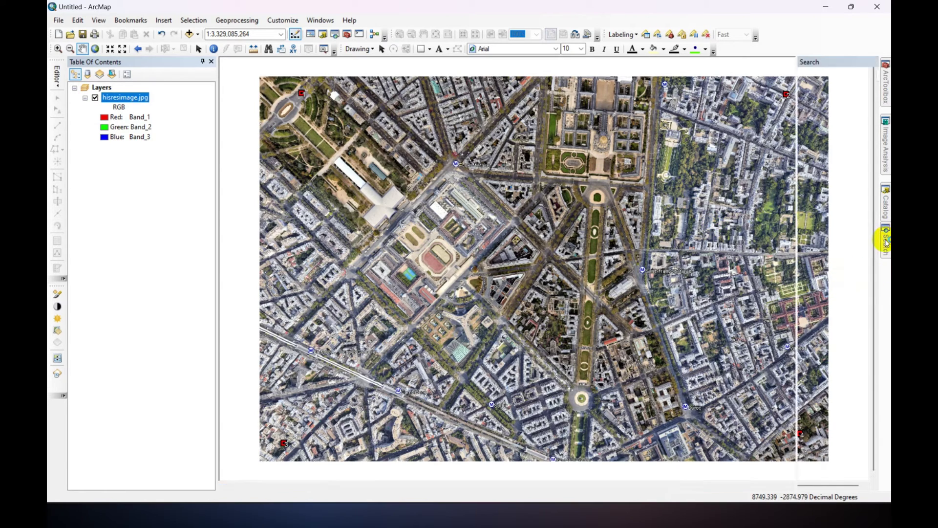
# Run KML To Layer on Desktop\point.kmz to create the point layer
pyautogui.moveTo(886, 239)
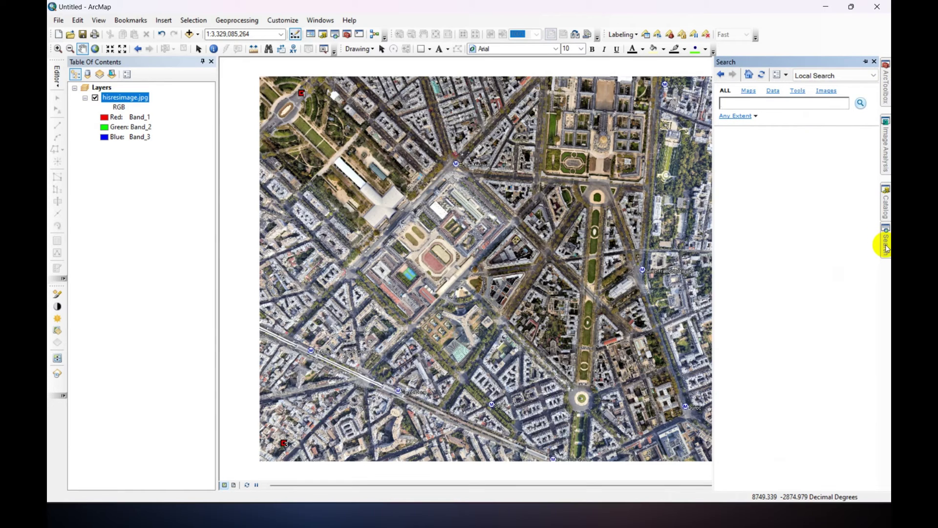
pyautogui.click(771, 107)
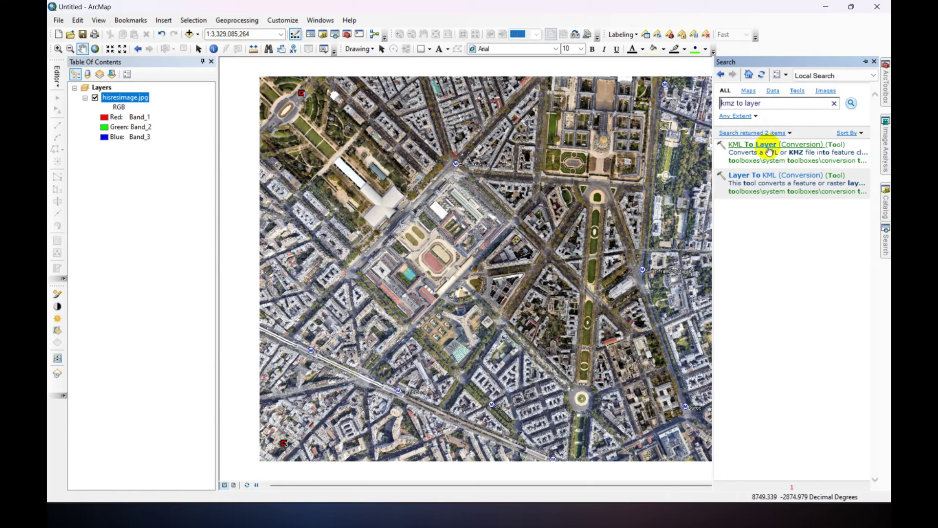
pyautogui.click(767, 145)
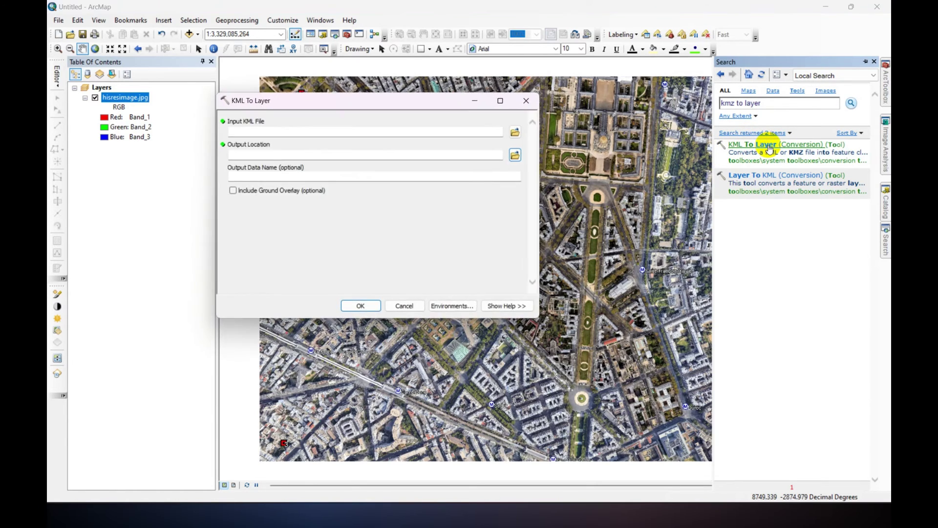
pyautogui.click(515, 132)
pyautogui.click(314, 146)
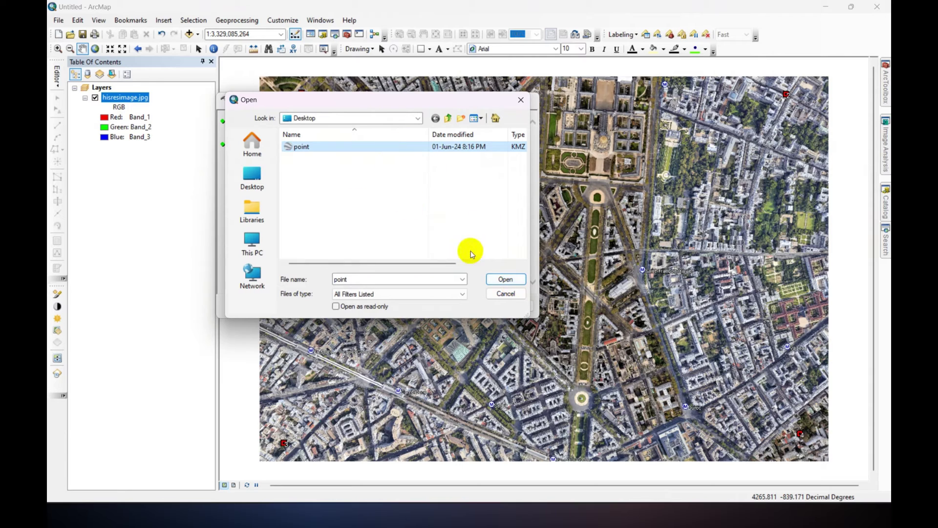
pyautogui.click(498, 279)
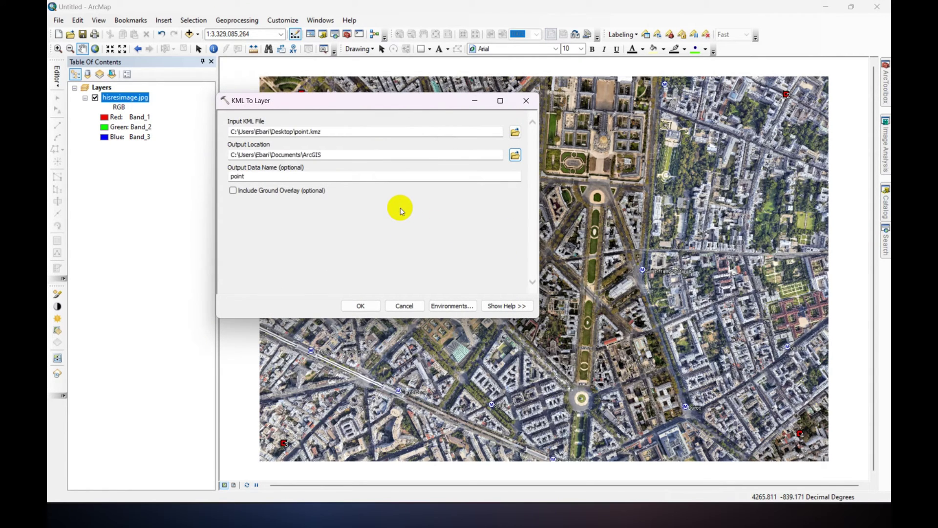
pyautogui.click(370, 309)
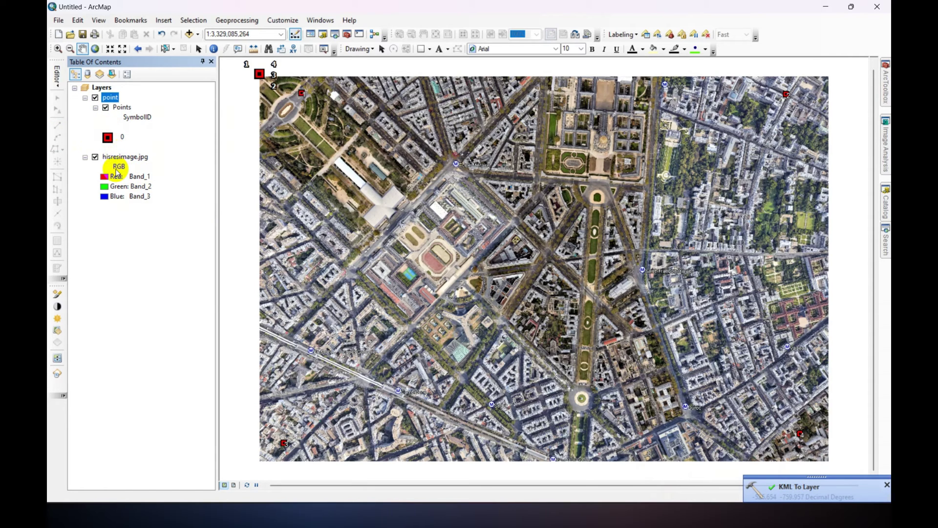
# Zoom to the Points sublayer so placemarks 1–4 fill the view
pyautogui.rightClick(109, 97)
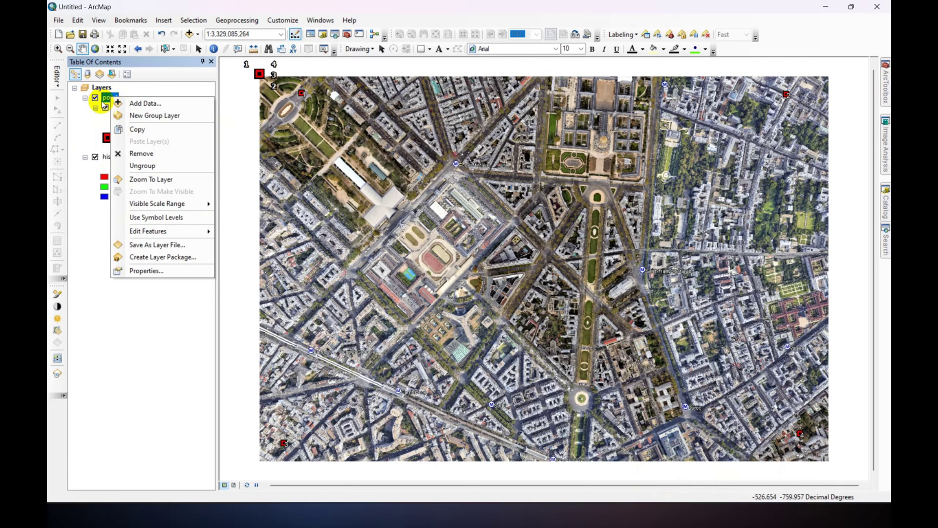
pyautogui.click(97, 127)
pyautogui.rightClick(119, 107)
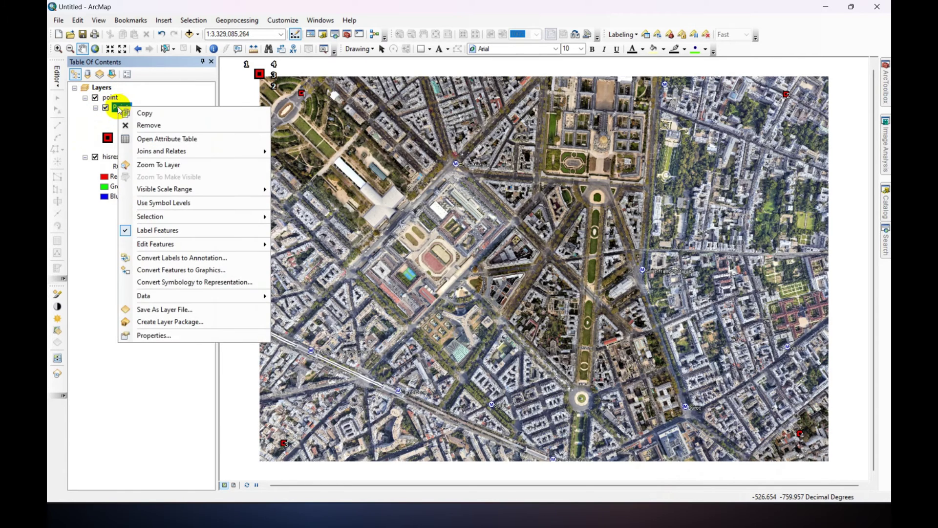
pyautogui.click(157, 165)
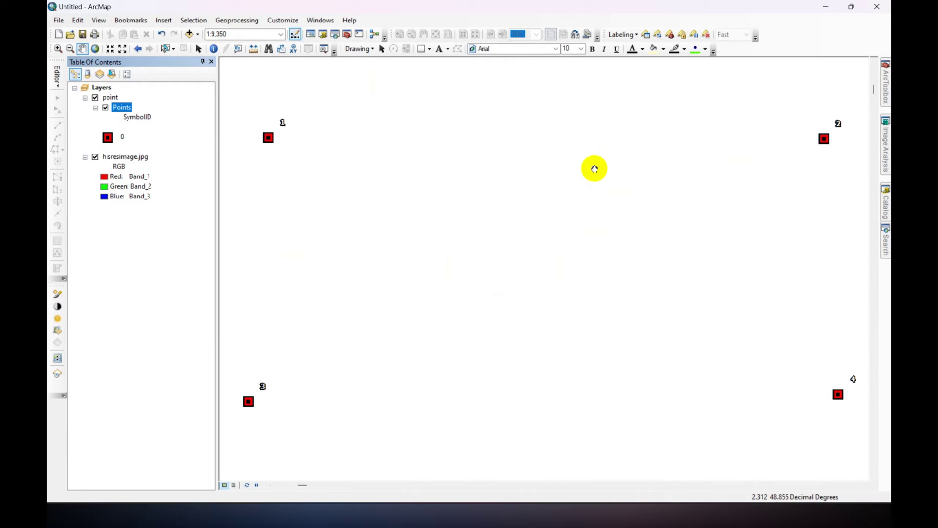
# Turn on the Georeferencing toolbar from Customize > Toolbars
pyautogui.click(295, 21)
pyautogui.moveTo(293, 32)
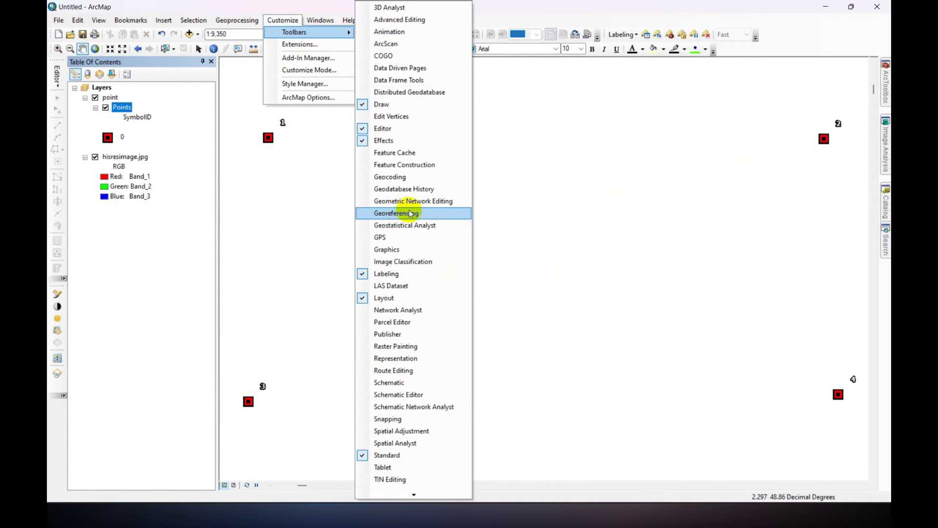
pyautogui.click(384, 214)
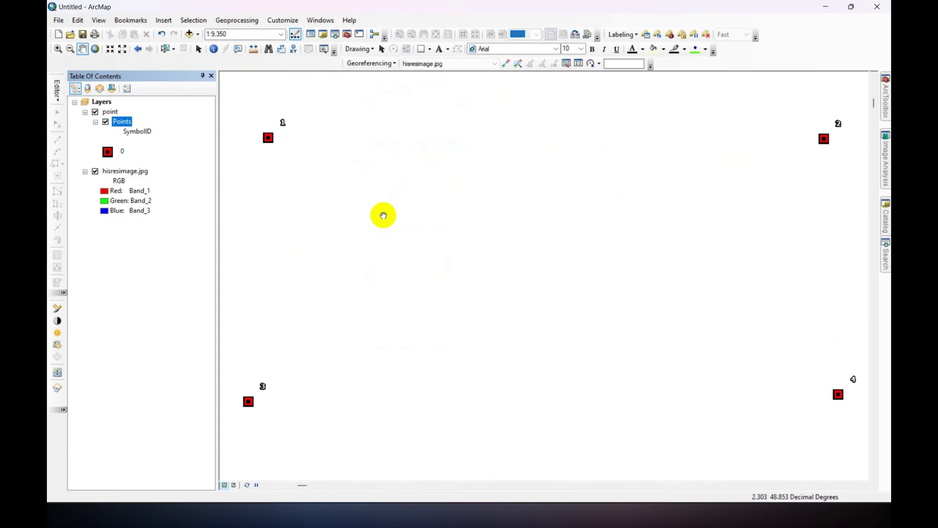
# Fit hisresimage.jpg to the current display with Georeferencing > Fit To Display
pyautogui.click(388, 64)
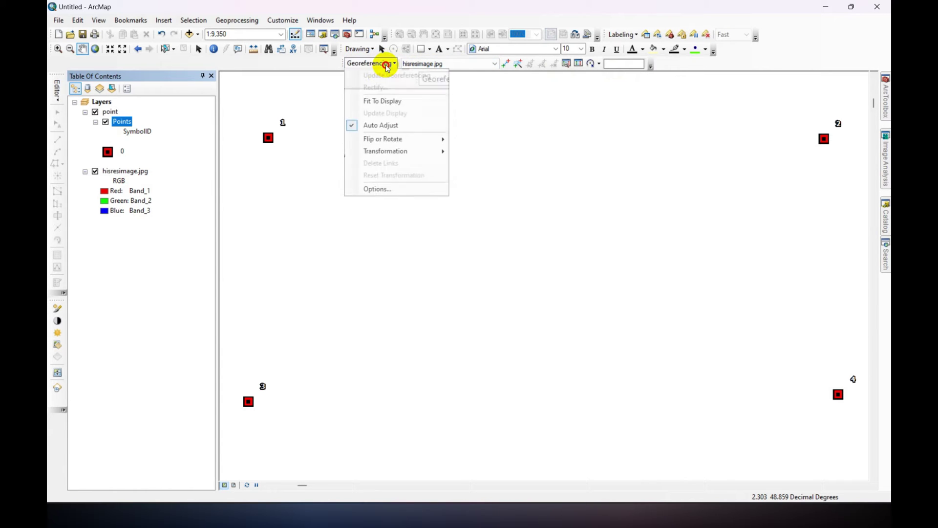
pyautogui.click(390, 102)
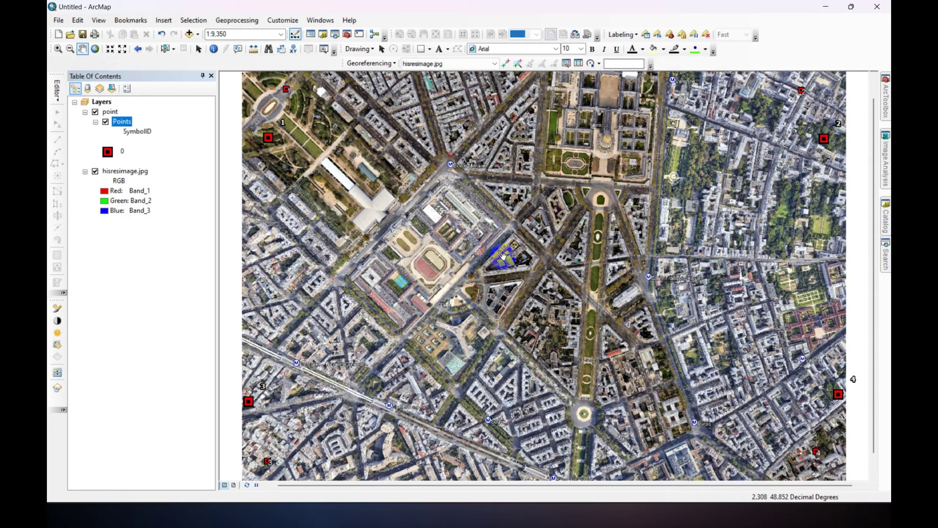
pyautogui.click(372, 63)
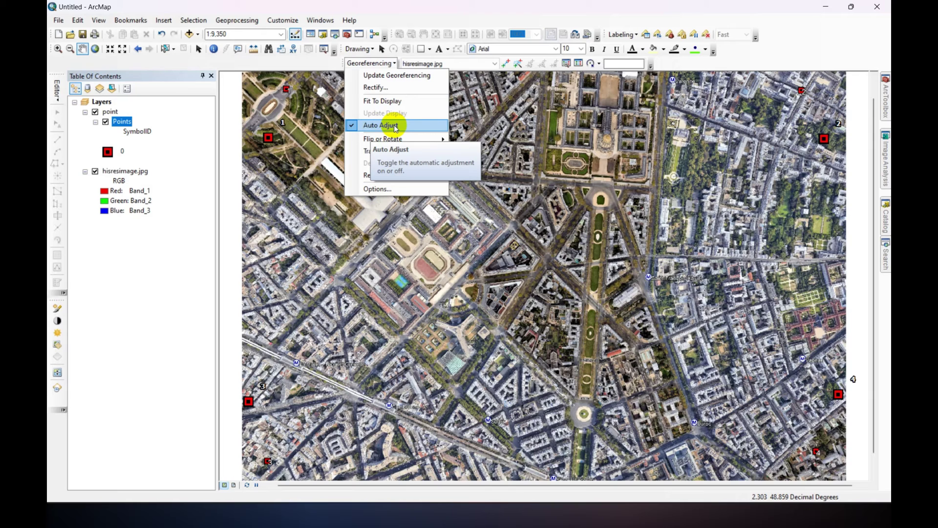
# Activate Add Control Points and link image markers 1 and 2 to their KMZ points
pyautogui.click(389, 14)
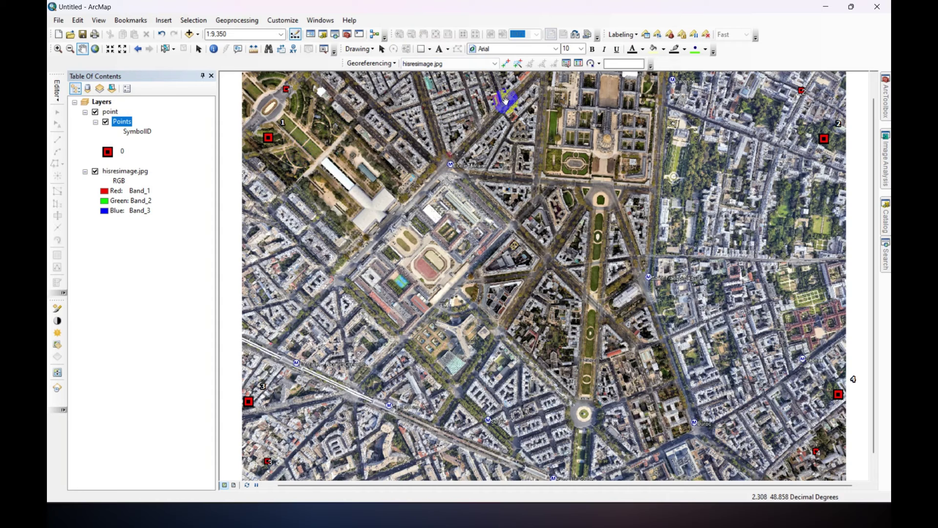
pyautogui.click(506, 63)
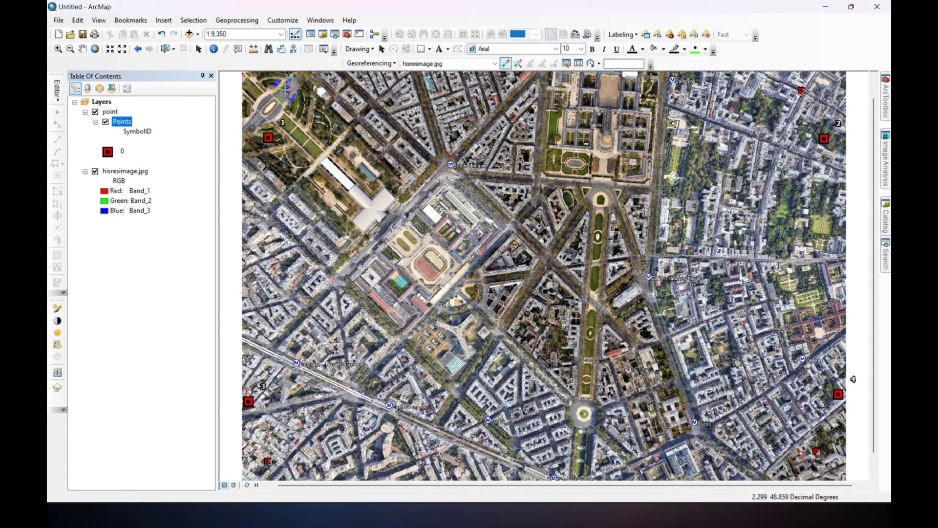
pyautogui.click(268, 137)
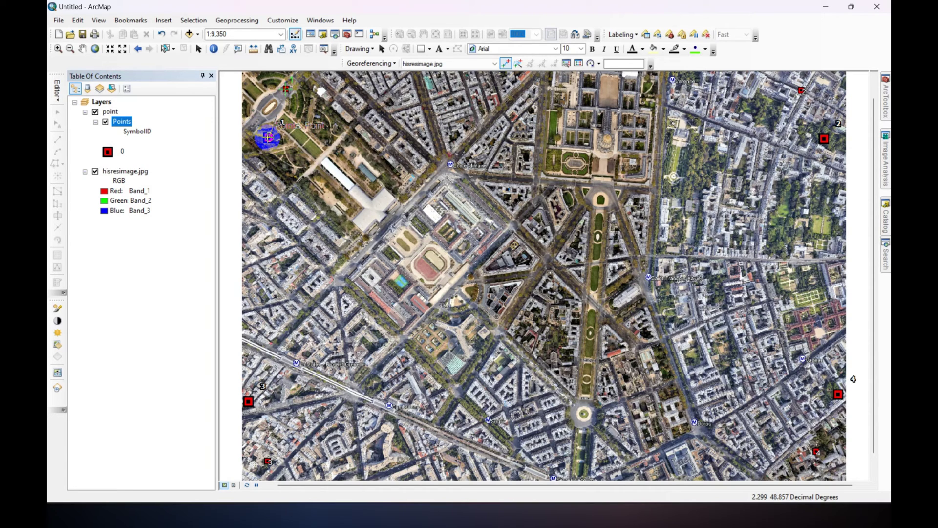
pyautogui.click(268, 138)
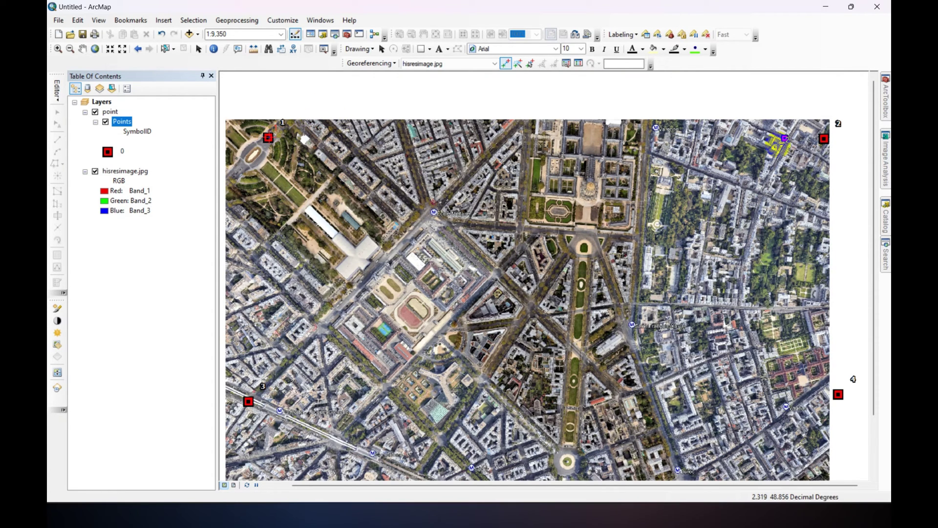
pyautogui.click(784, 138)
pyautogui.click(824, 138)
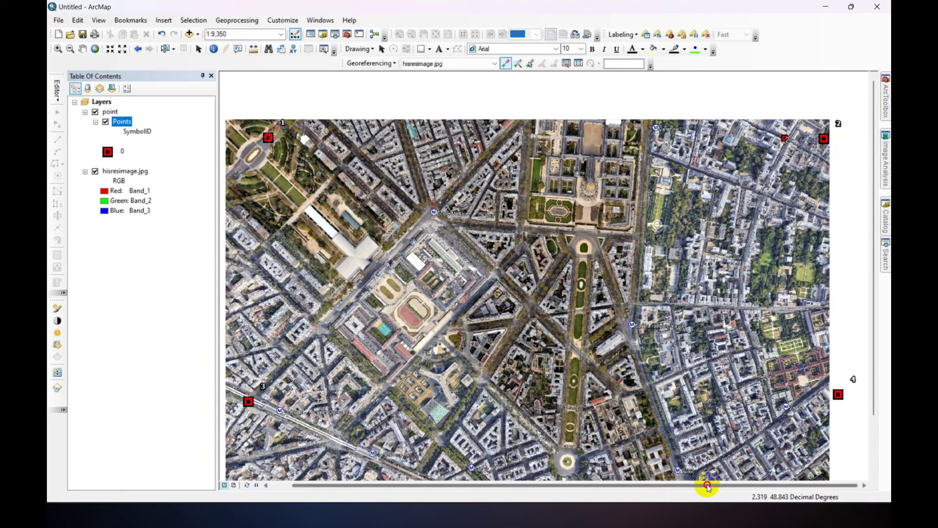
pyautogui.scroll(-3, 850, 126)
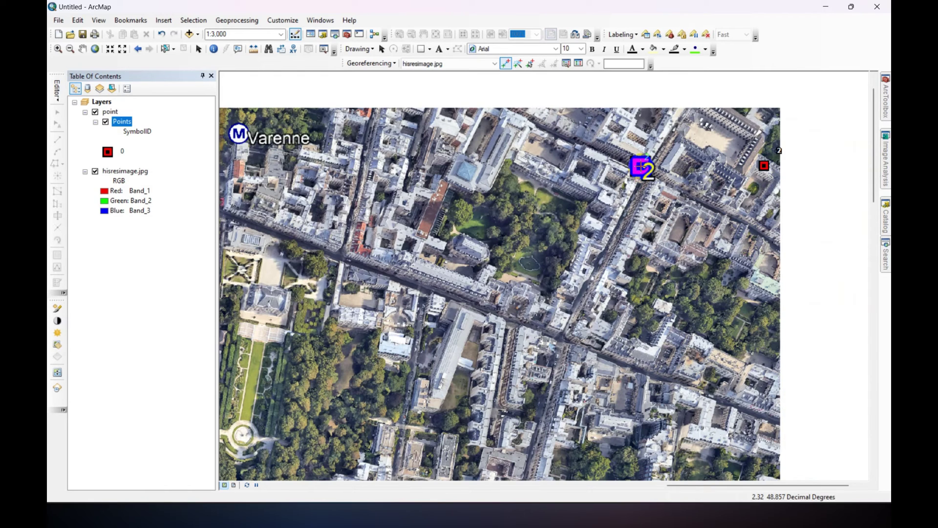
pyautogui.click(640, 166)
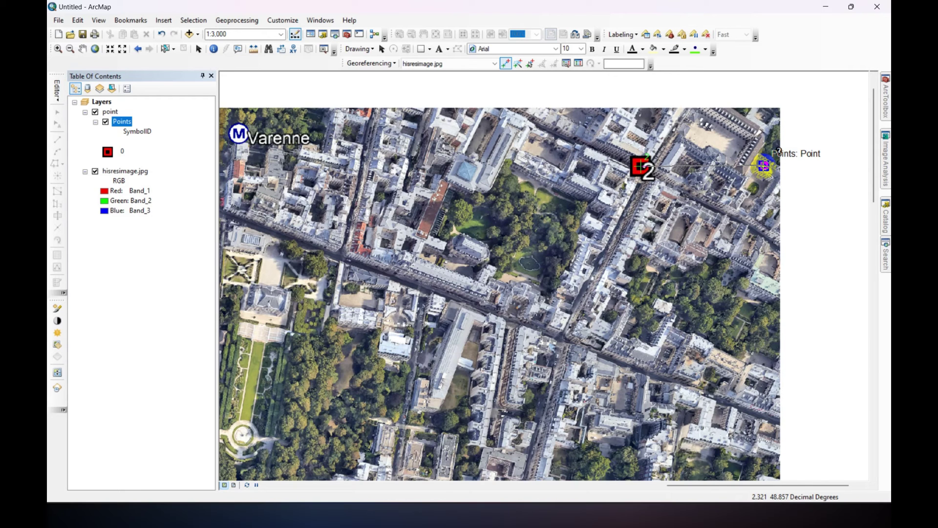
pyautogui.click(764, 166)
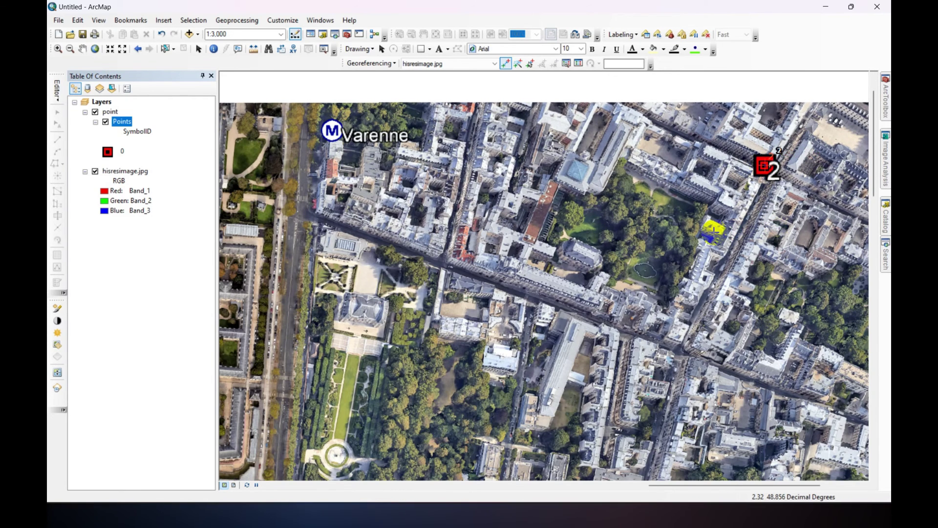
# Link image marker 3 to KMZ point 3, shifting the image into alignment
pyautogui.scroll(3, 714, 229)
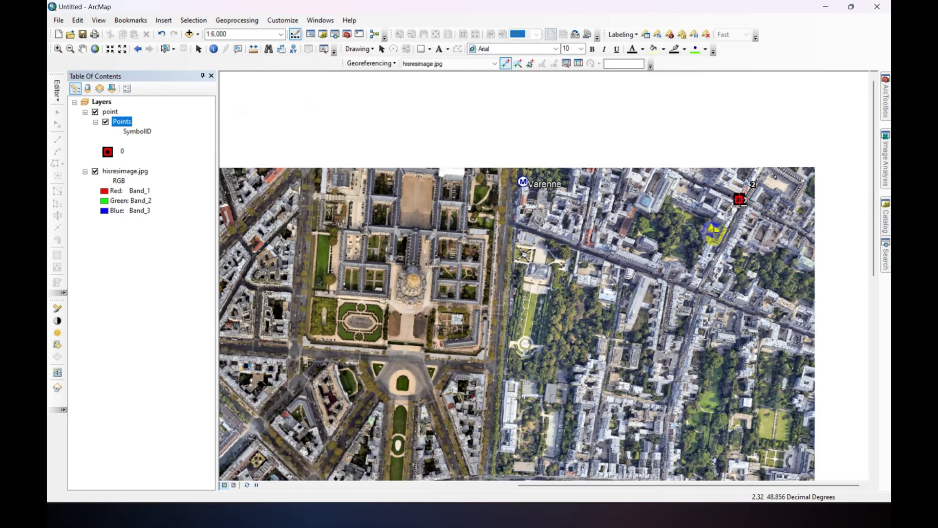
pyautogui.scroll(2, 713, 229)
pyautogui.scroll(1, 802, 158)
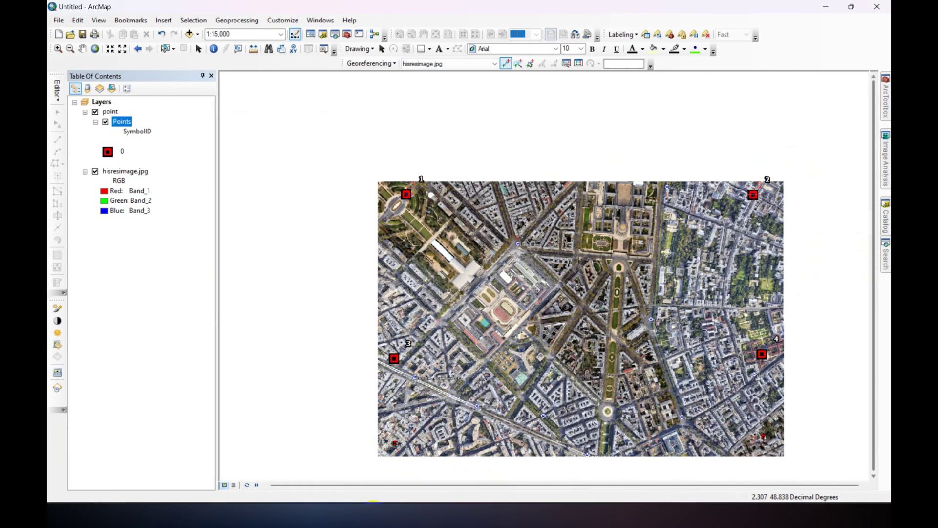
pyautogui.scroll(-5, 389, 466)
pyautogui.scroll(2, 413, 303)
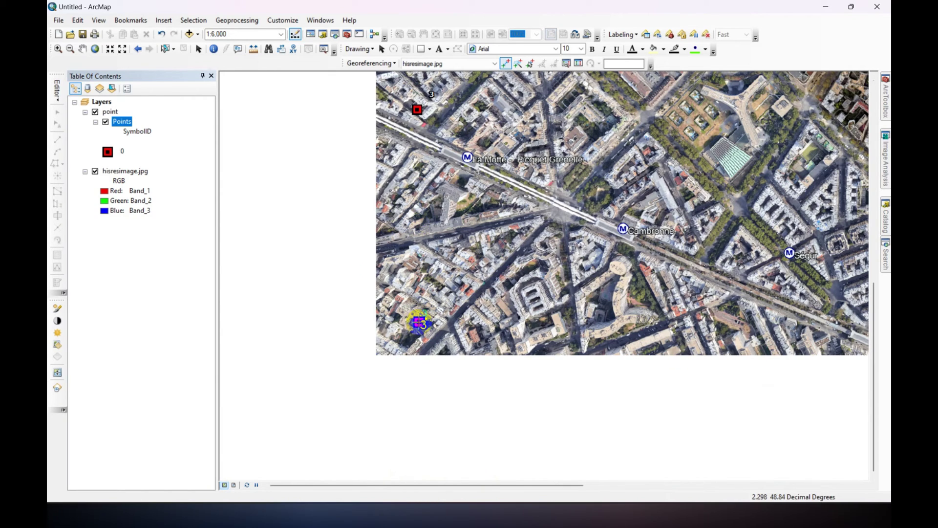
pyautogui.click(419, 322)
pyautogui.click(416, 109)
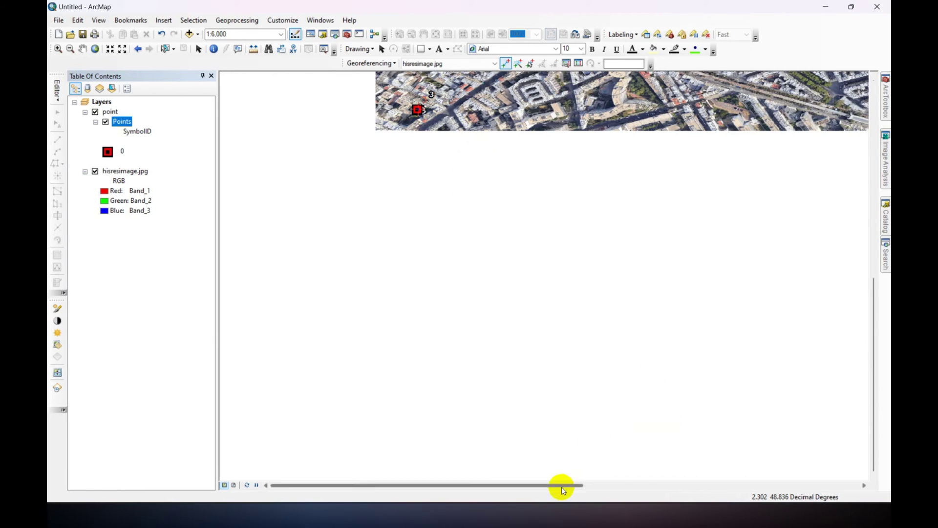
# Link the image's fourth corner placemark to red point 4, completing all four control points
pyautogui.moveTo(561, 486); pyautogui.dragTo(838, 486)
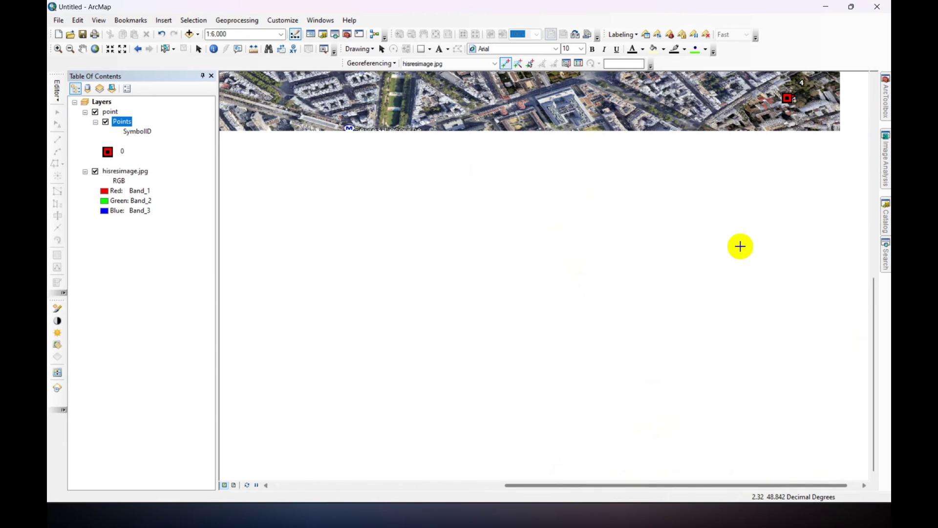
pyautogui.scroll(2, 817, 204)
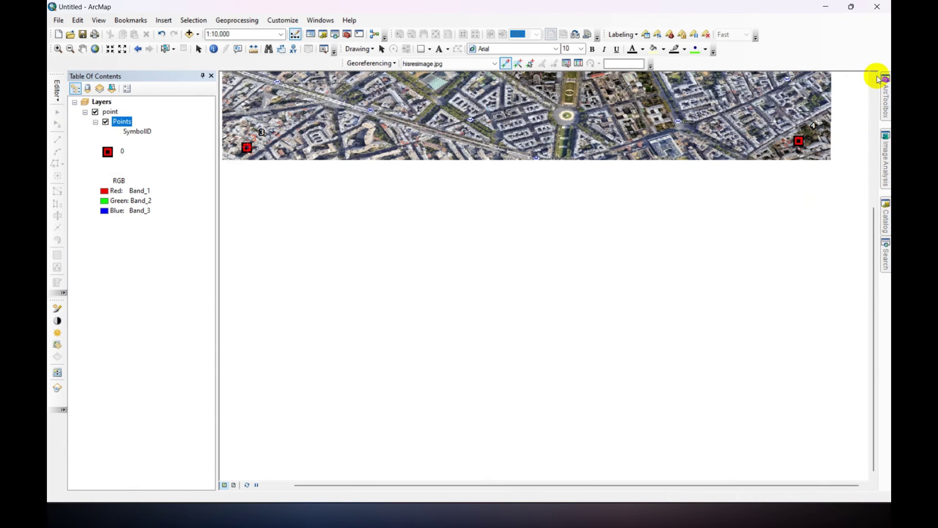
pyautogui.click(874, 77)
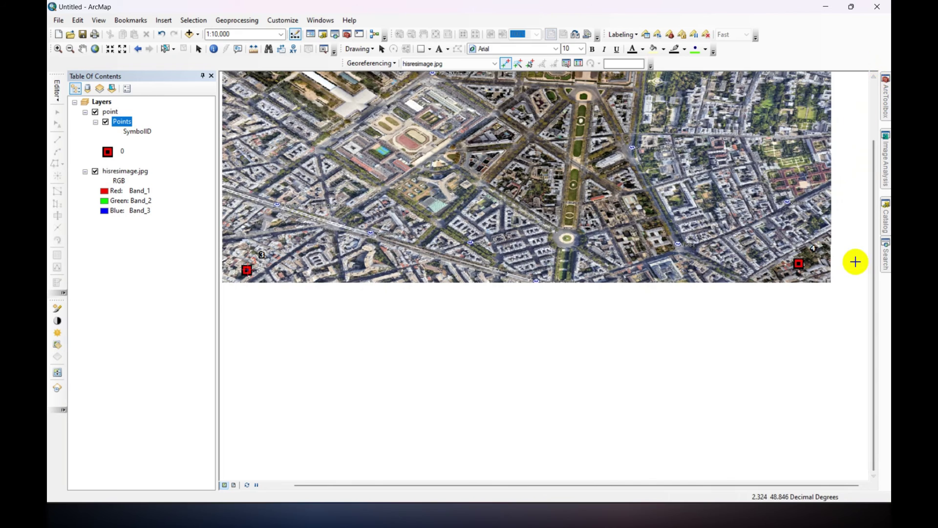
pyautogui.scroll(-2, 855, 260)
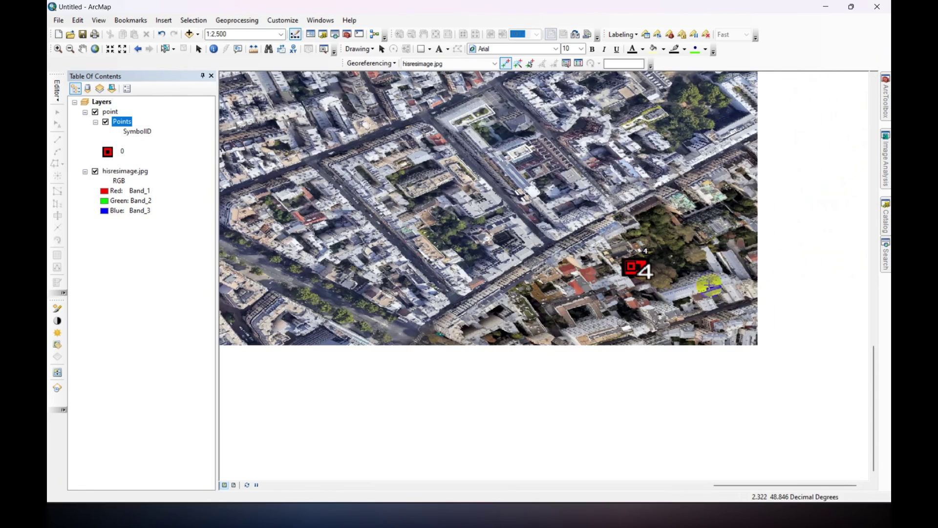
pyautogui.scroll(-3, 630, 296)
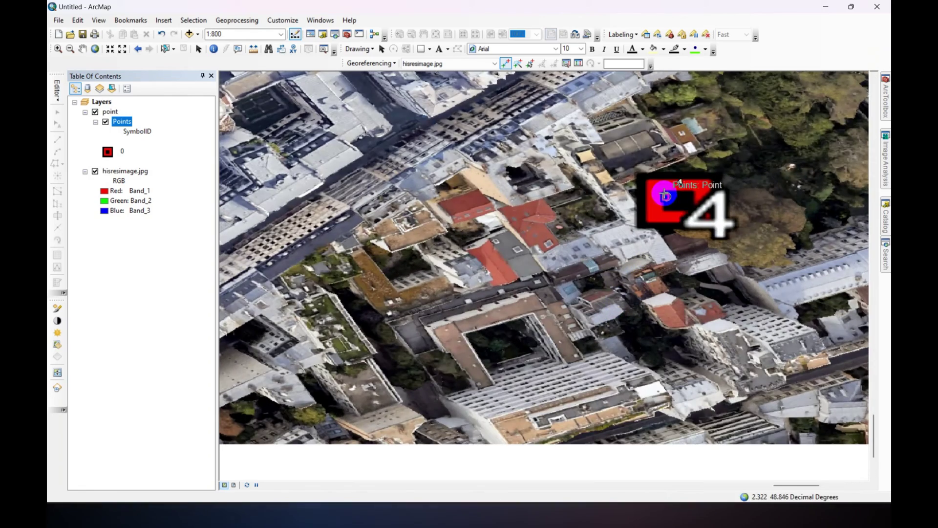
pyautogui.scroll(-1, 662, 198)
pyautogui.scroll(-2, 699, 205)
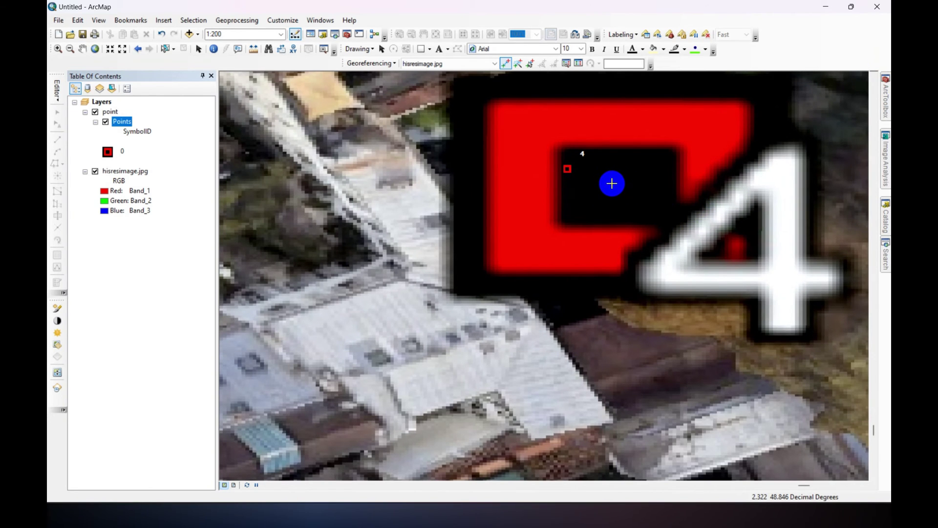
pyautogui.click(612, 184)
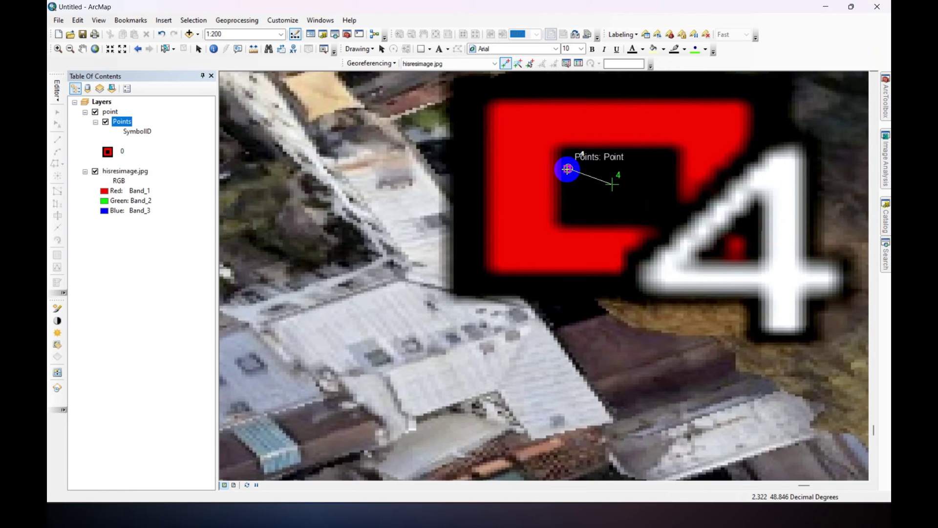
pyautogui.click(567, 168)
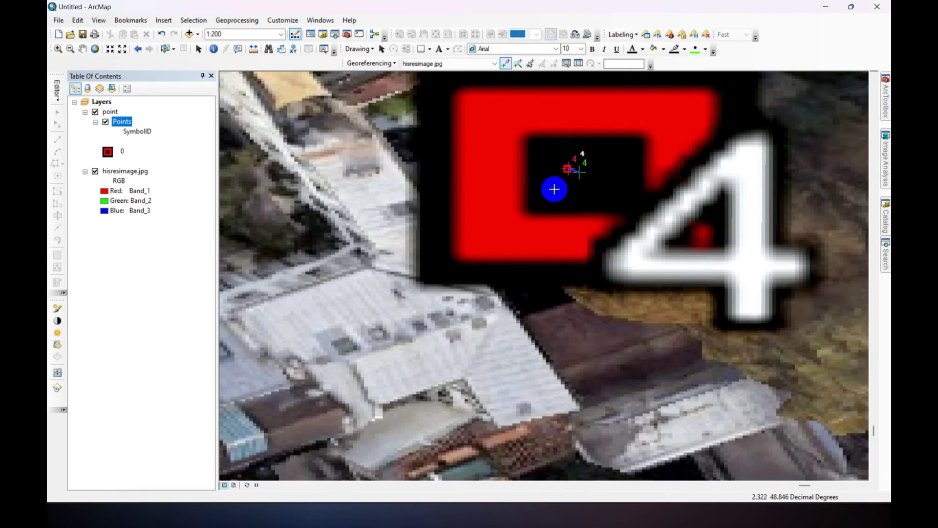
pyautogui.scroll(-2, 584, 226)
pyautogui.scroll(-2, 584, 226)
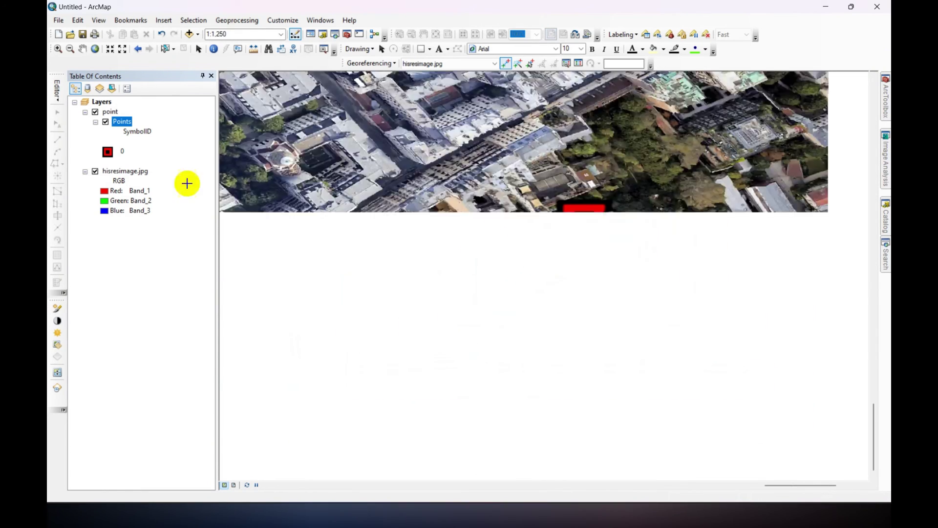
pyautogui.scroll(-4, 542, 259)
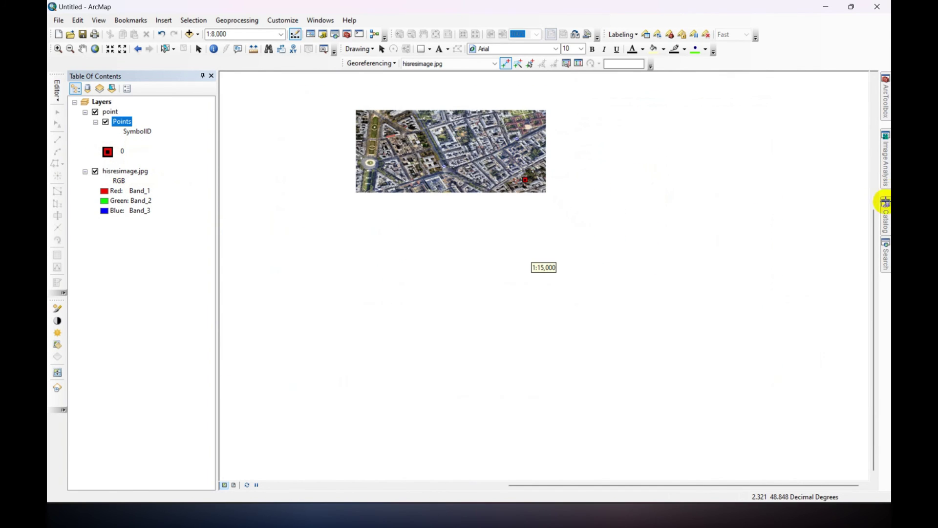
# Pan and zoom until the whole hisresimage.jpg and red points 1–4 are visible
pyautogui.moveTo(873, 240); pyautogui.dragTo(869, 181)
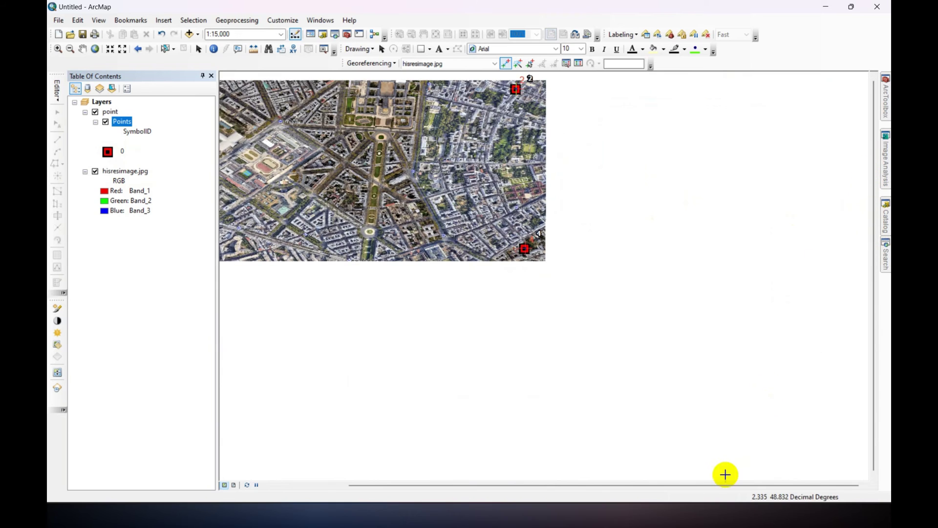
pyautogui.moveTo(723, 484); pyautogui.dragTo(640, 484)
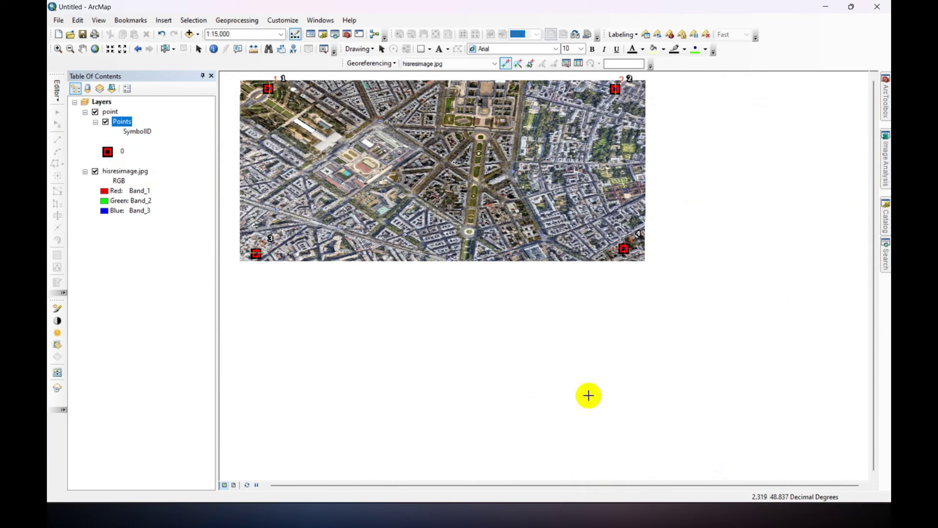
pyautogui.click(873, 77)
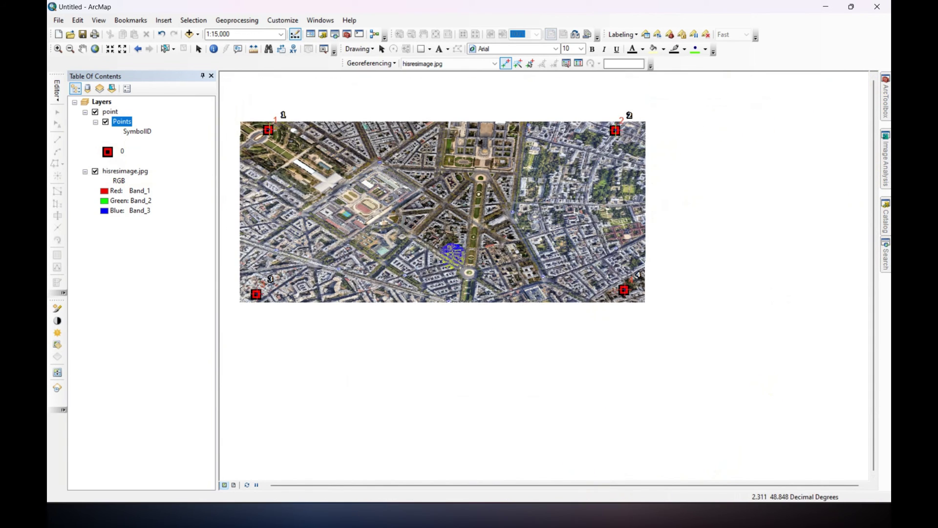
pyautogui.scroll(1, 727, 215)
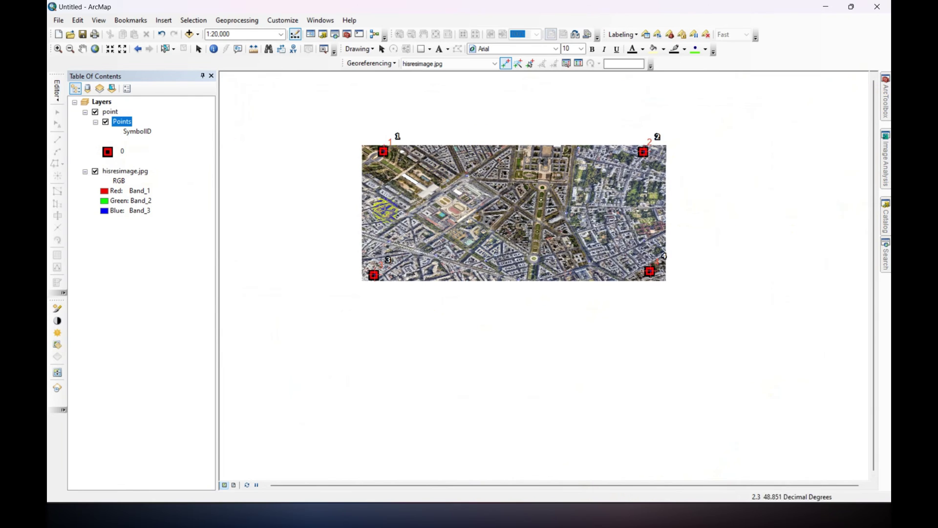
pyautogui.scroll(-2, 463, 96)
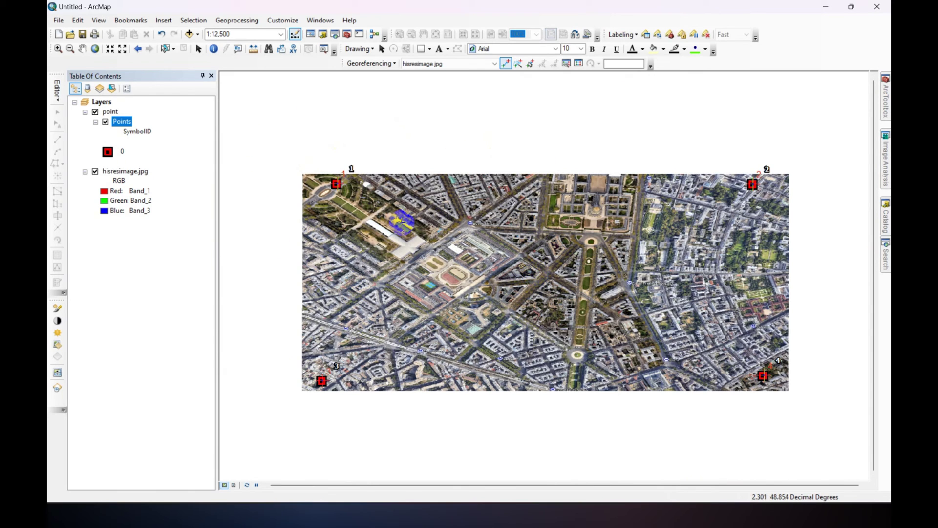
# Add the Imagery basemap from Add Basemap beneath hisresimage.jpg
pyautogui.click(197, 34)
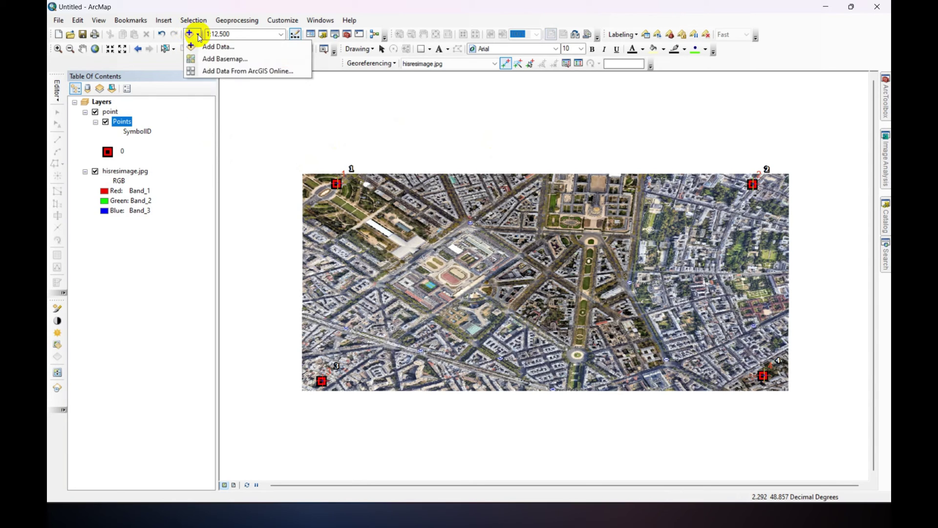
pyautogui.click(219, 60)
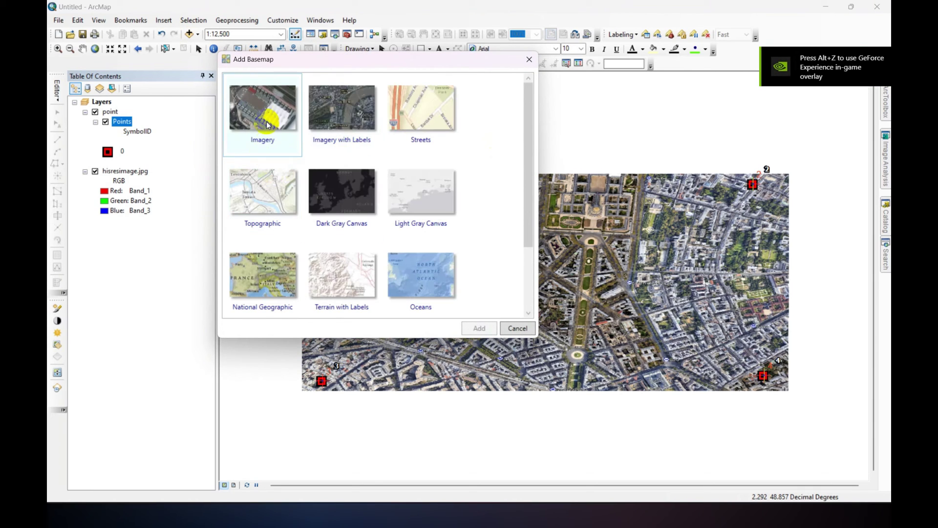
pyautogui.click(265, 121)
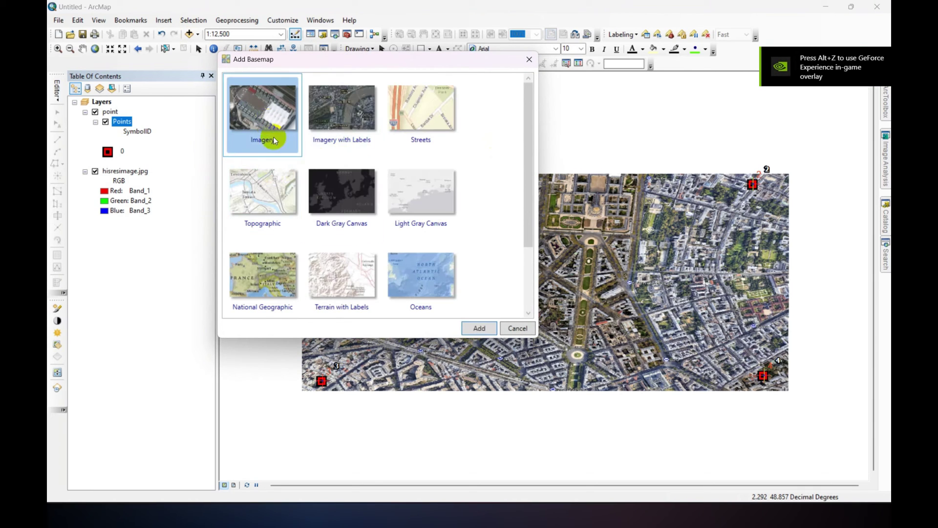
pyautogui.click(480, 328)
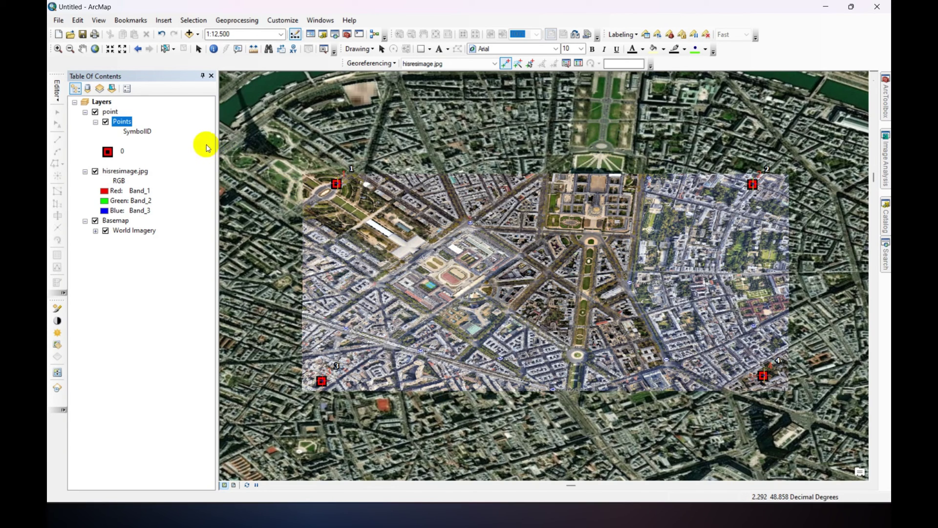
pyautogui.click(95, 172)
pyautogui.click(96, 172)
pyautogui.click(96, 172)
pyautogui.click(95, 172)
pyautogui.click(95, 172)
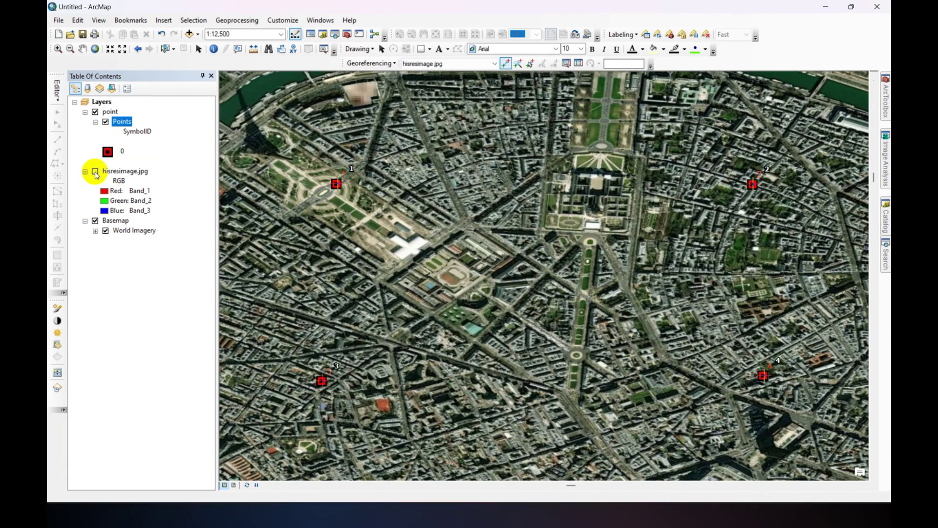
pyautogui.click(95, 171)
pyautogui.click(95, 172)
pyautogui.click(96, 172)
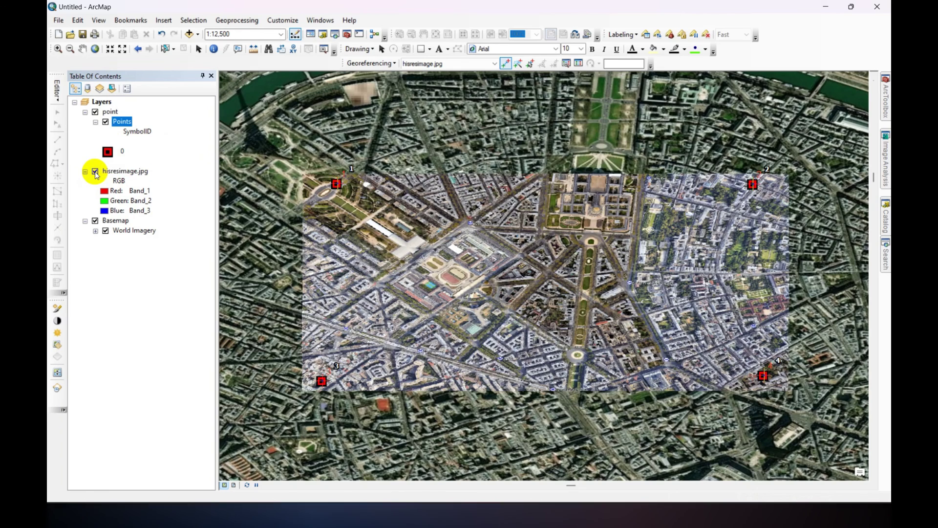
pyautogui.click(95, 171)
pyautogui.click(96, 172)
pyautogui.click(95, 171)
pyautogui.click(95, 171)
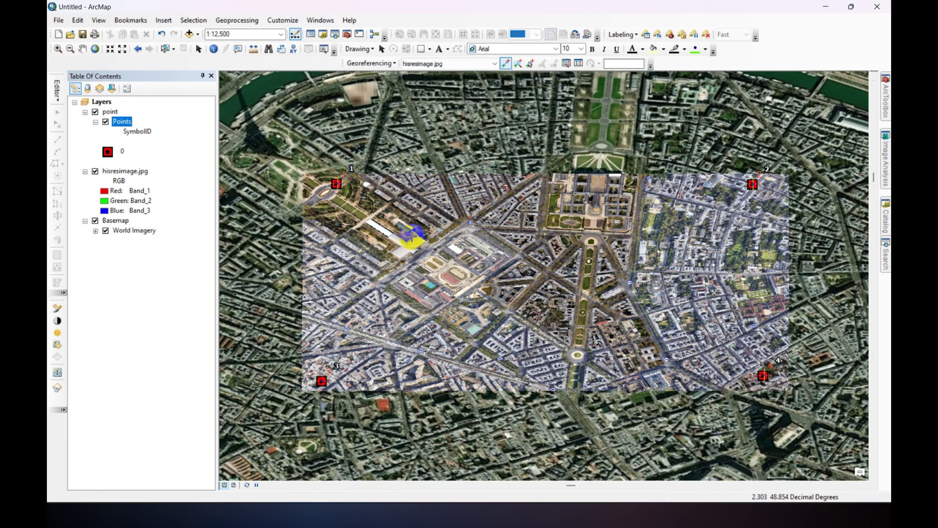
# Run Update Georeferencing to save the warp into hisresimage.jpg, then hide the Points layer
pyautogui.click(383, 64)
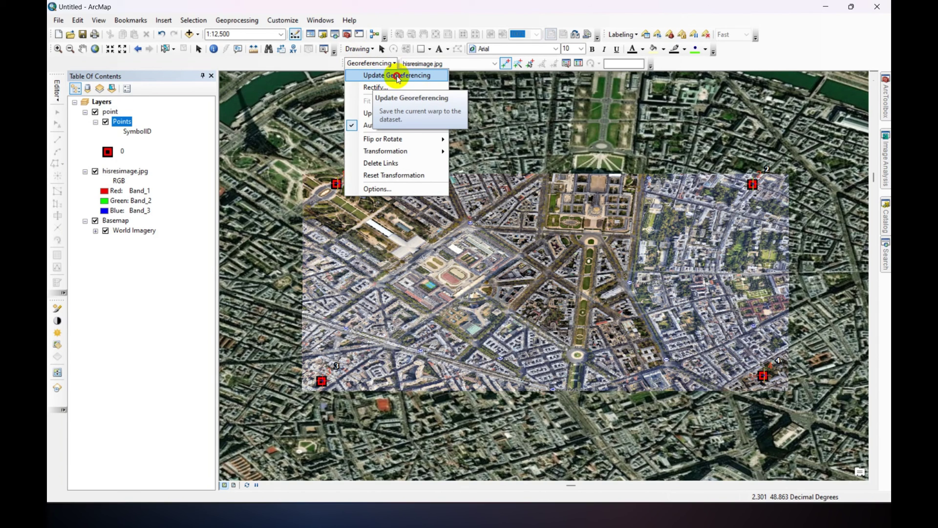
pyautogui.click(396, 76)
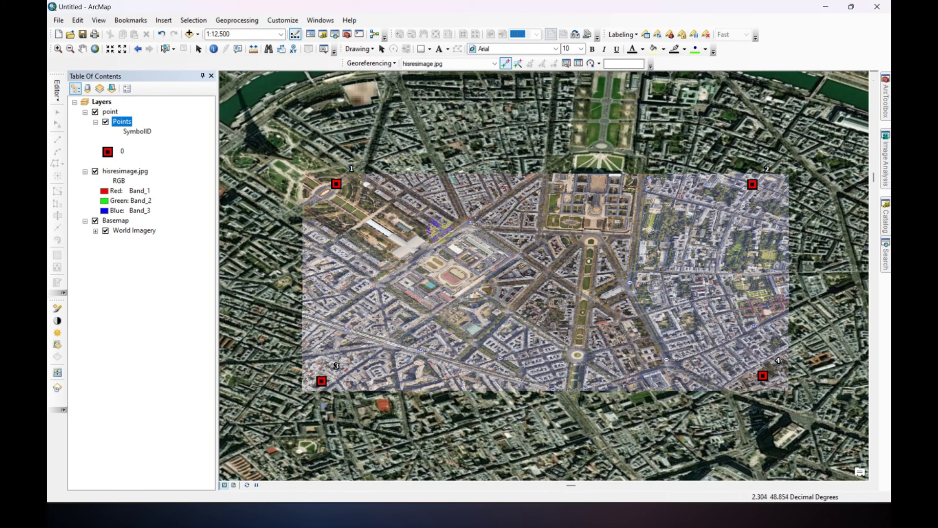
pyautogui.click(105, 123)
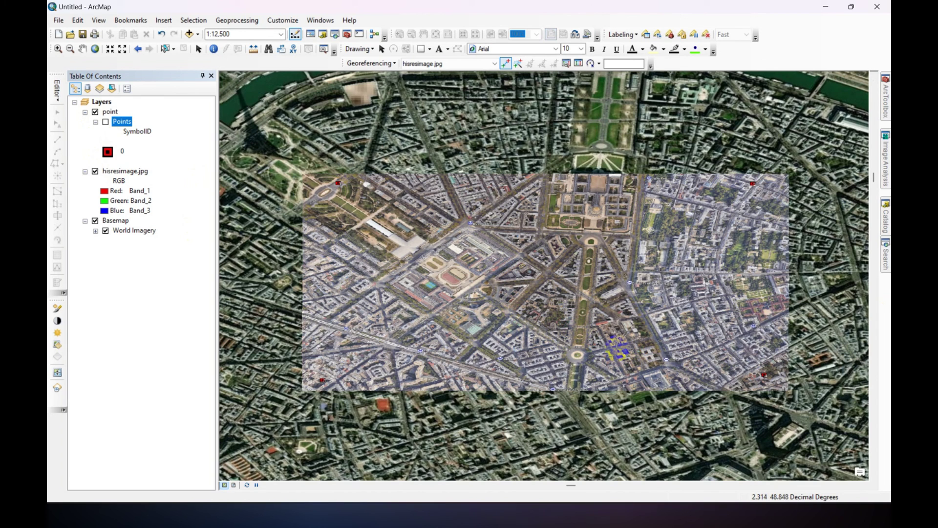
# Toggle hisresimage.jpg on and off and zoom in to compare its alignment with World Imagery
pyautogui.click(95, 171)
pyautogui.click(95, 172)
pyautogui.click(95, 172)
pyautogui.click(95, 172)
pyautogui.click(95, 172)
pyautogui.doubleClick(94, 173)
pyautogui.click(95, 172)
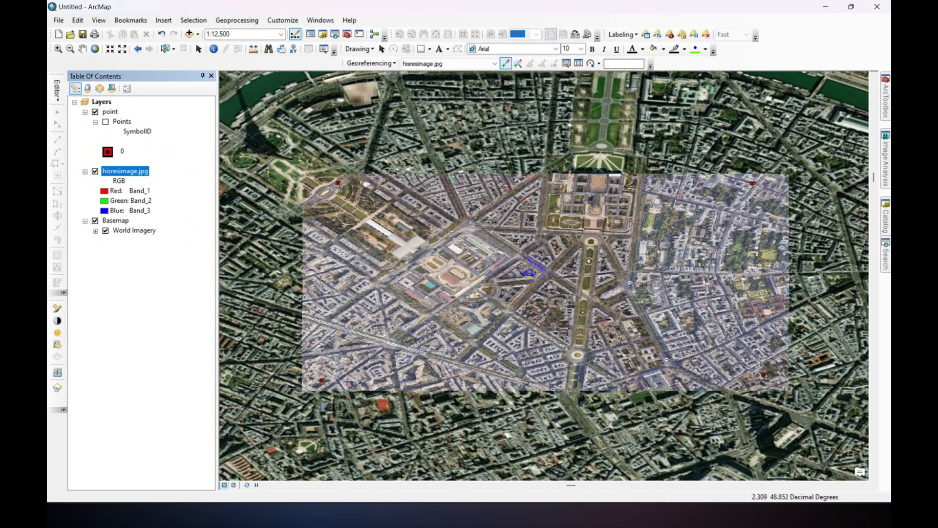
pyautogui.scroll(2, 541, 256)
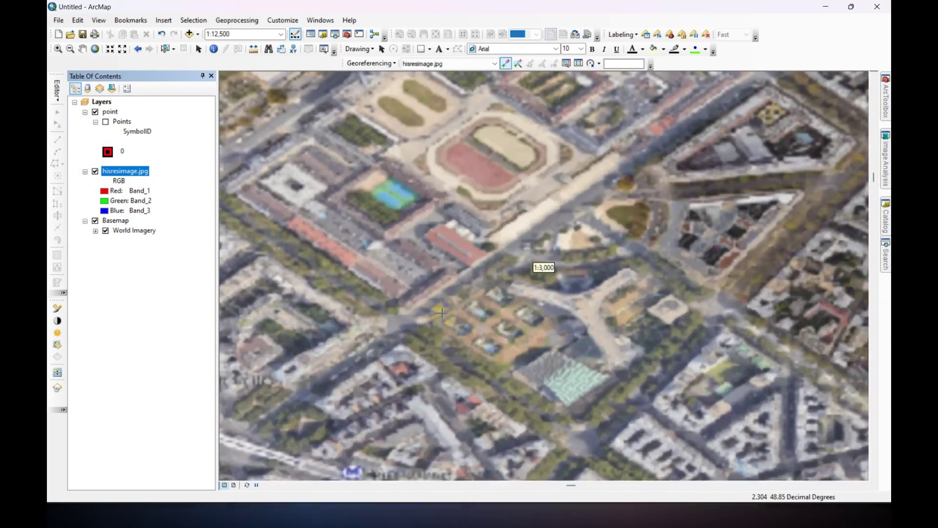
pyautogui.click(441, 313)
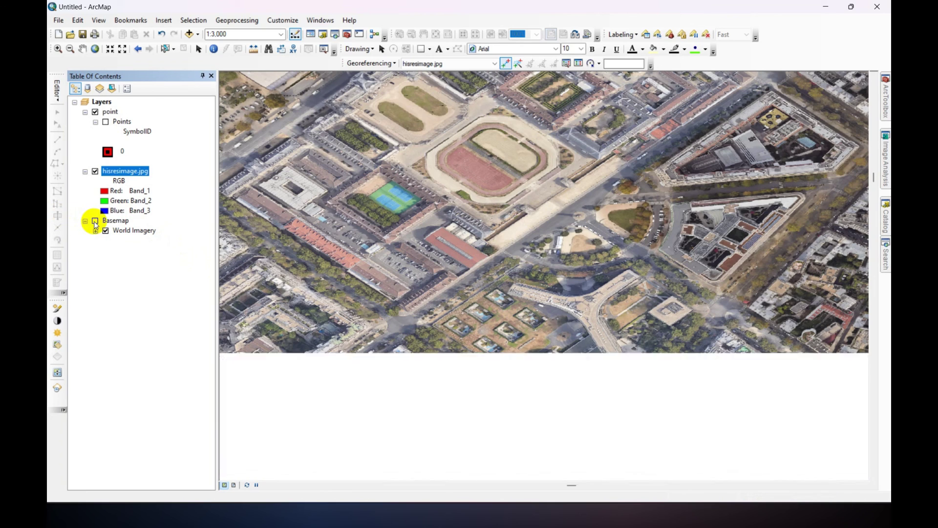
# Switch off the Basemap layer and zoom out to show the image alone
pyautogui.click(95, 221)
pyautogui.scroll(-5, 476, 290)
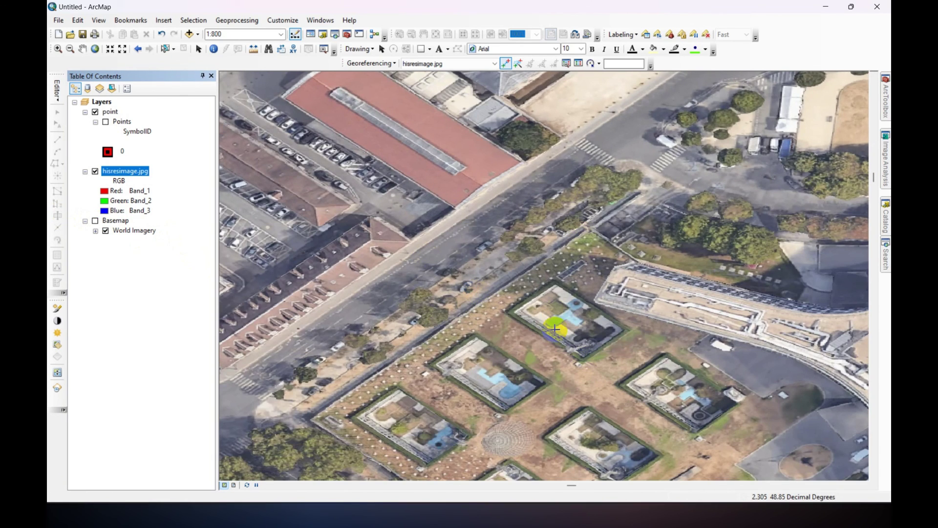
pyautogui.scroll(5, 555, 328)
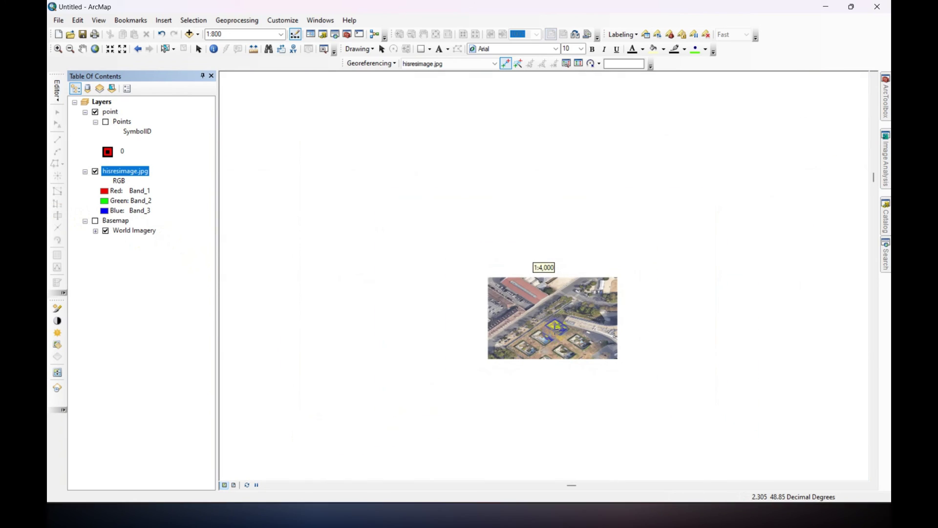
pyautogui.scroll(2, 562, 254)
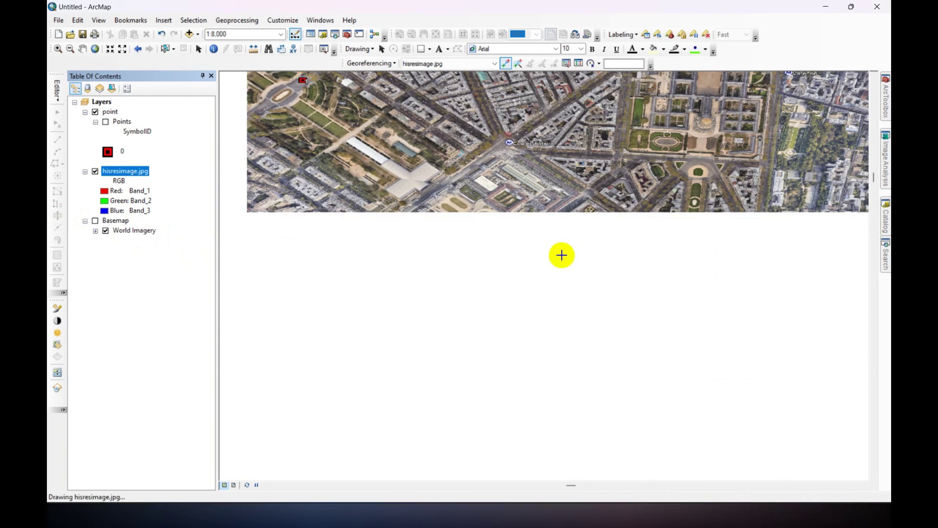